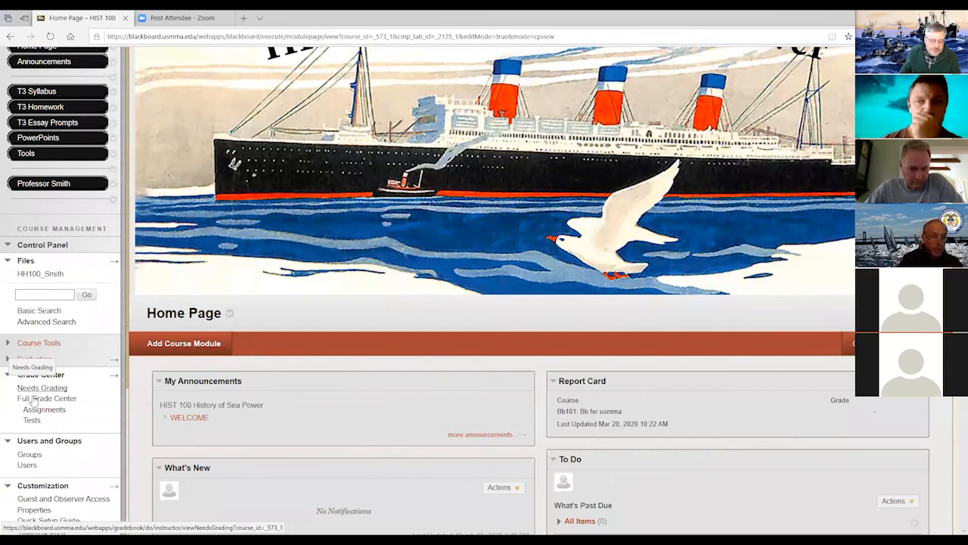
- Open the course's Full Grade Center at its first columns and look at the email option and the selection of all students
{"action": "left_click", "coordinate": [33, 399]}
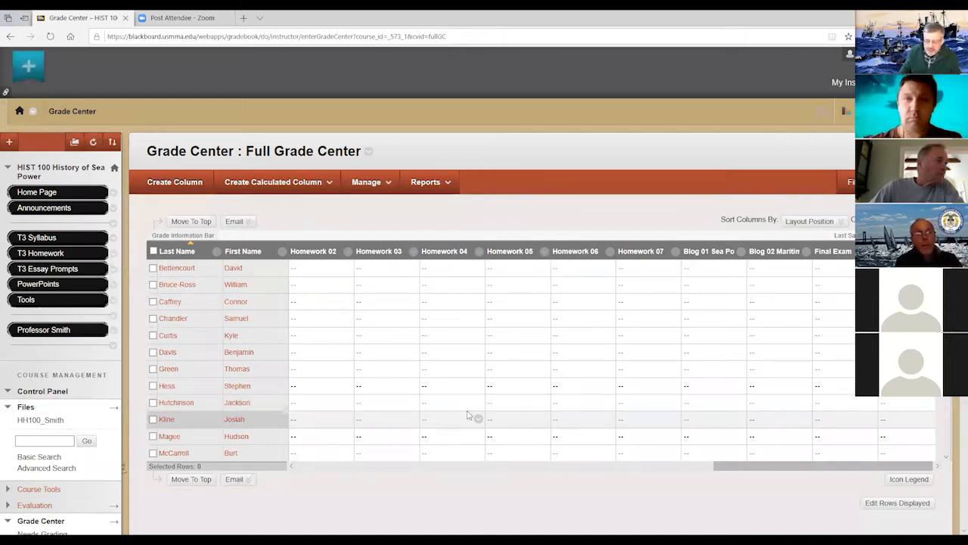
{"action": "left_click_drag", "start_coordinate": [741, 465], "coordinate": [295, 464]}
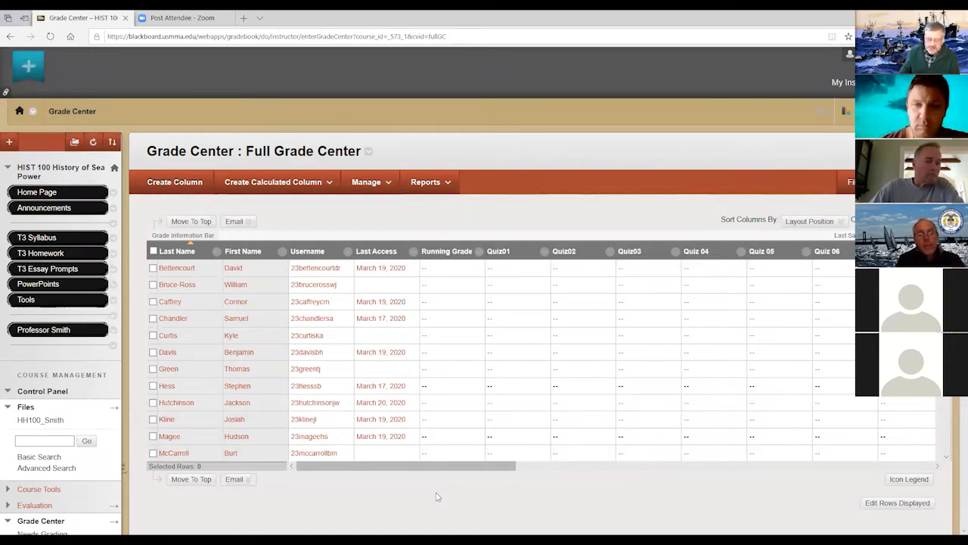
{"action": "left_click_drag", "start_coordinate": [431, 466], "coordinate": [288, 474]}
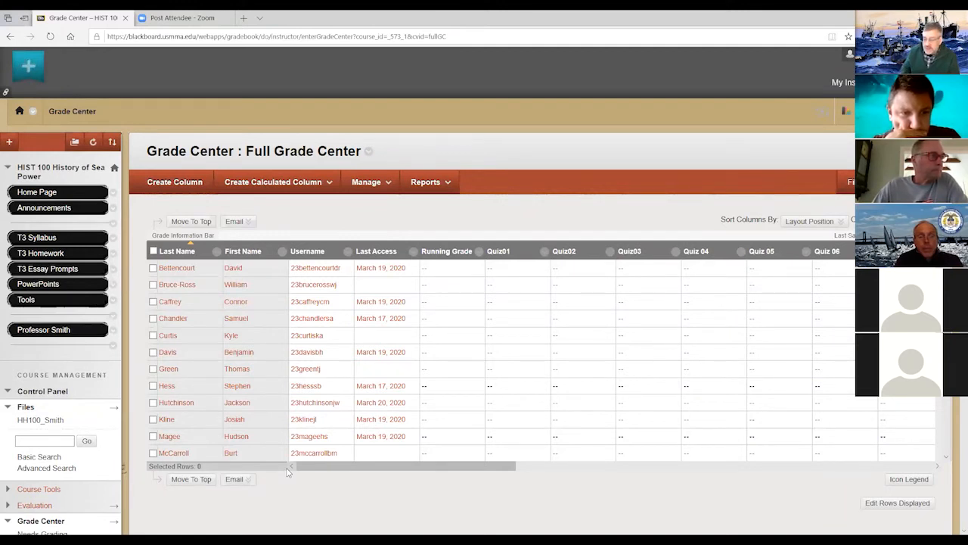
{"action": "left_click", "coordinate": [237, 222]}
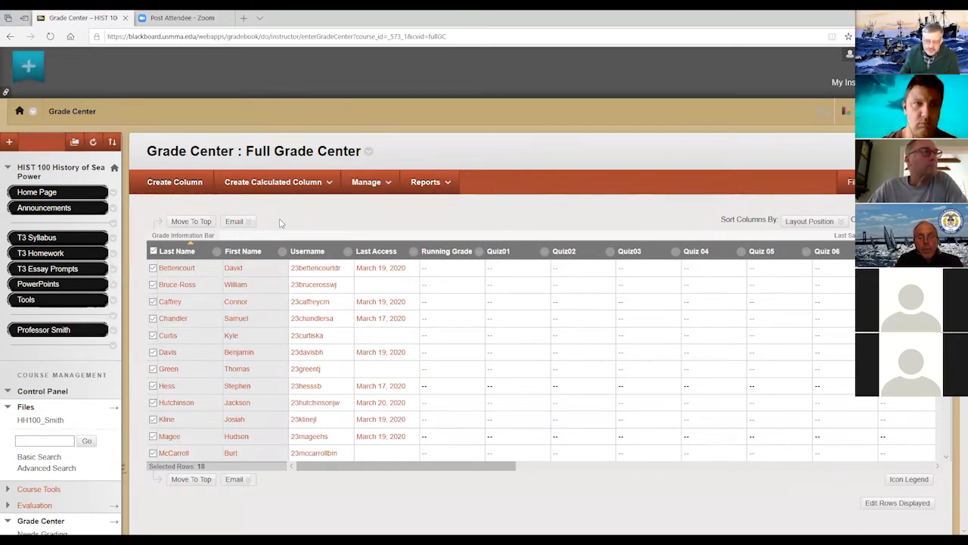
{"action": "left_click", "coordinate": [154, 252]}
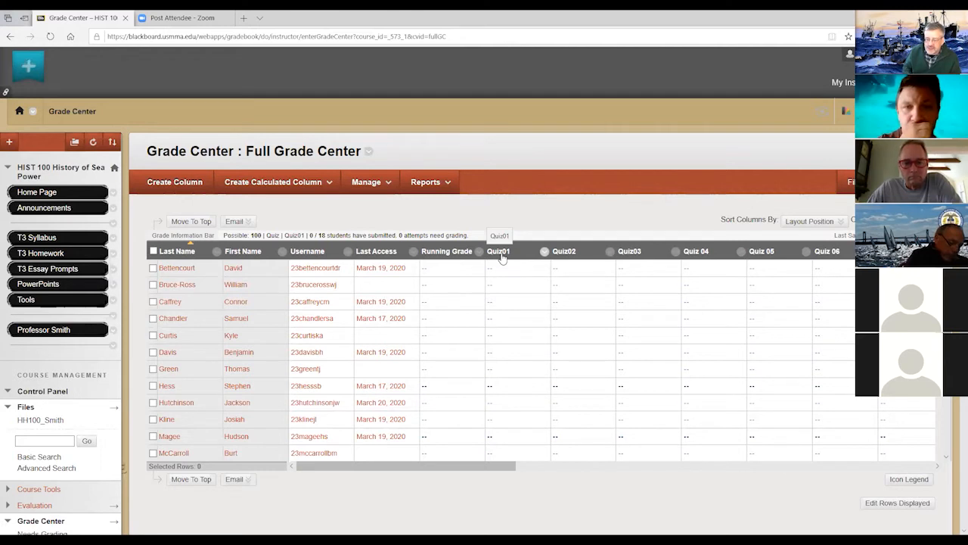
- Open the Quiz01 column's information, review its category, points, due date and display options, and leave without saving
{"action": "left_click", "coordinate": [544, 254]}
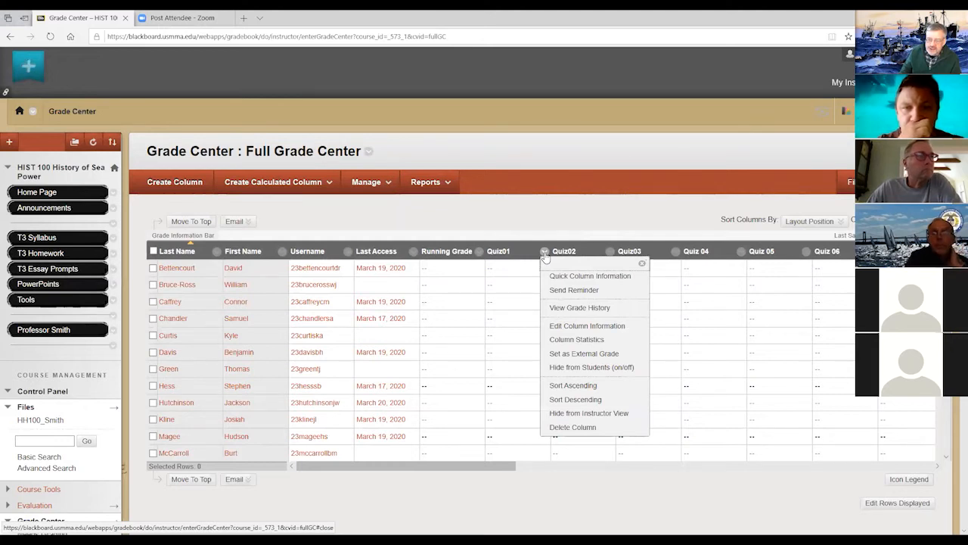
{"action": "left_click", "coordinate": [562, 327]}
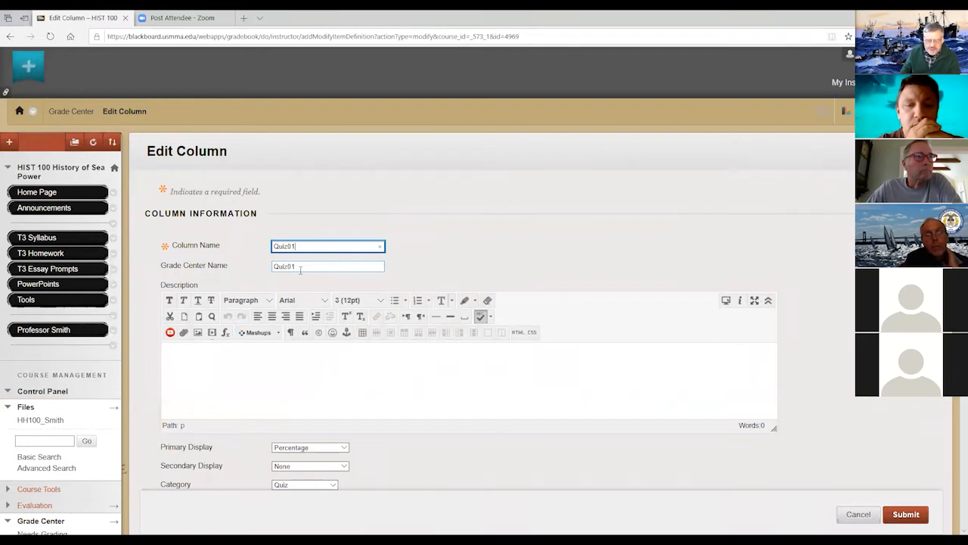
{"action": "scroll", "coordinate": [316, 318], "scroll_direction": "down", "scroll_amount": 2}
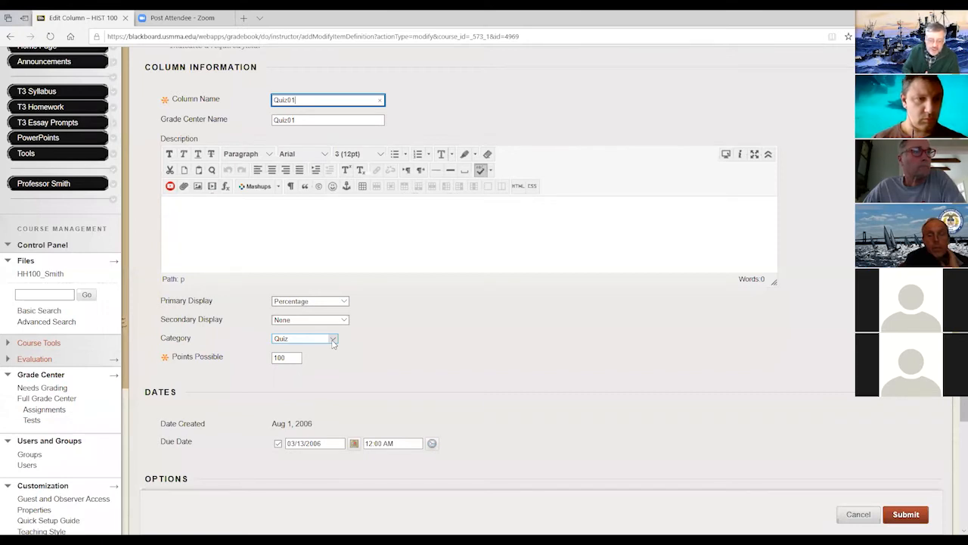
{"action": "scroll", "coordinate": [363, 397], "scroll_direction": "down", "scroll_amount": 1}
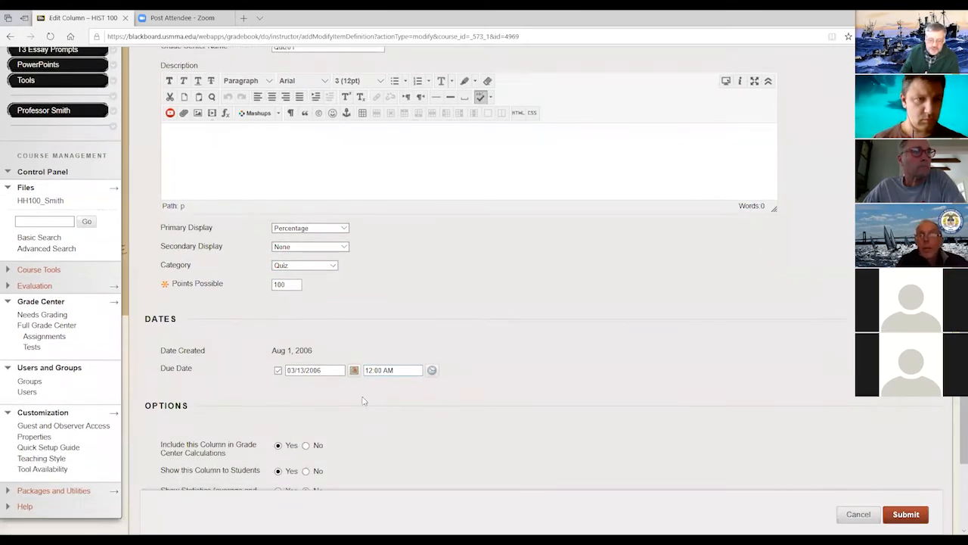
{"action": "scroll", "coordinate": [338, 408], "scroll_direction": "down", "scroll_amount": 2}
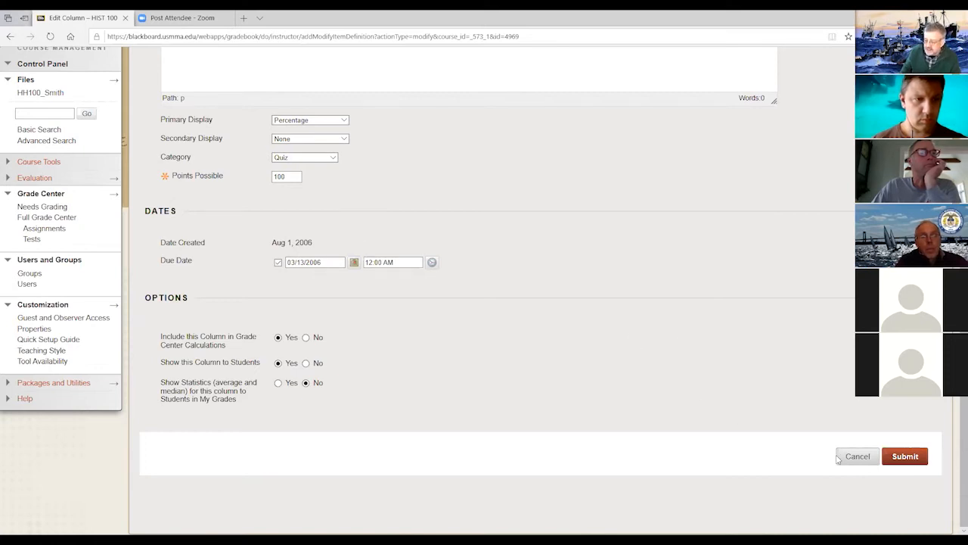
{"action": "scroll", "coordinate": [776, 439], "scroll_direction": "up", "scroll_amount": 3}
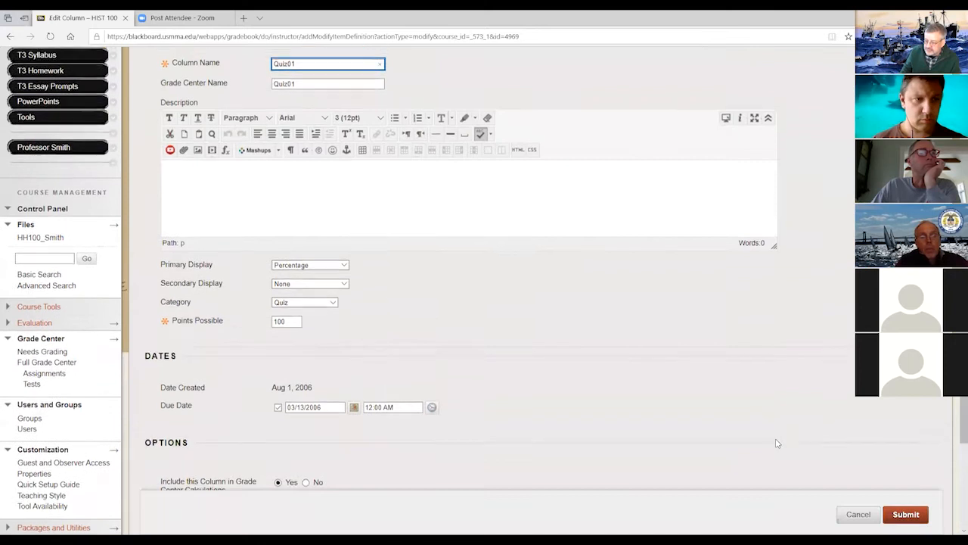
{"action": "left_click", "coordinate": [858, 514]}
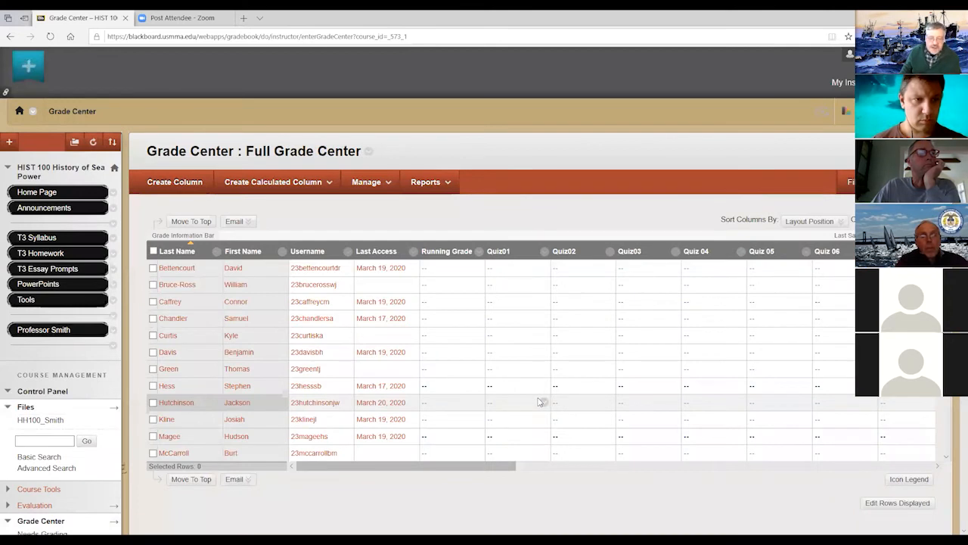
- Open the first Letter grading schema of the course for editing
{"action": "left_click", "coordinate": [369, 183]}
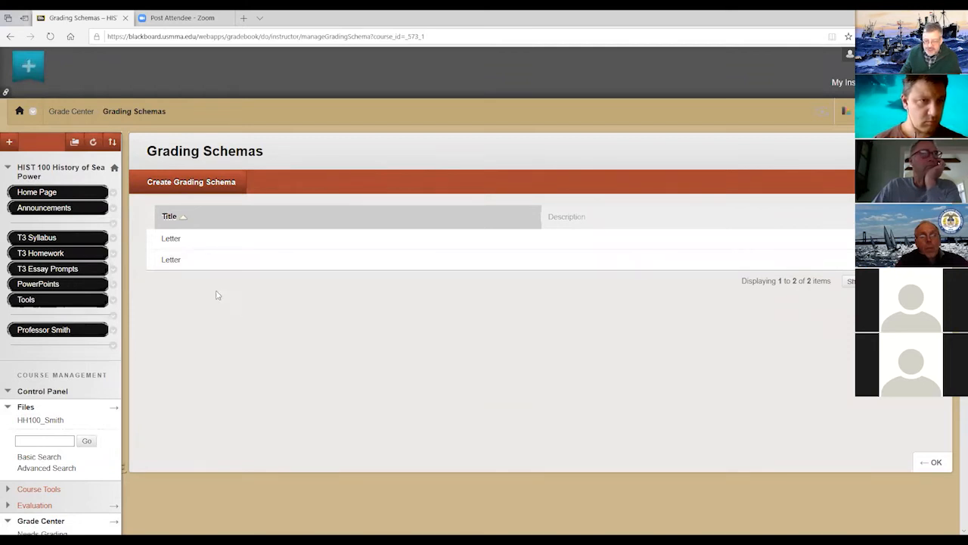
{"action": "mouse_move", "coordinate": [170, 240]}
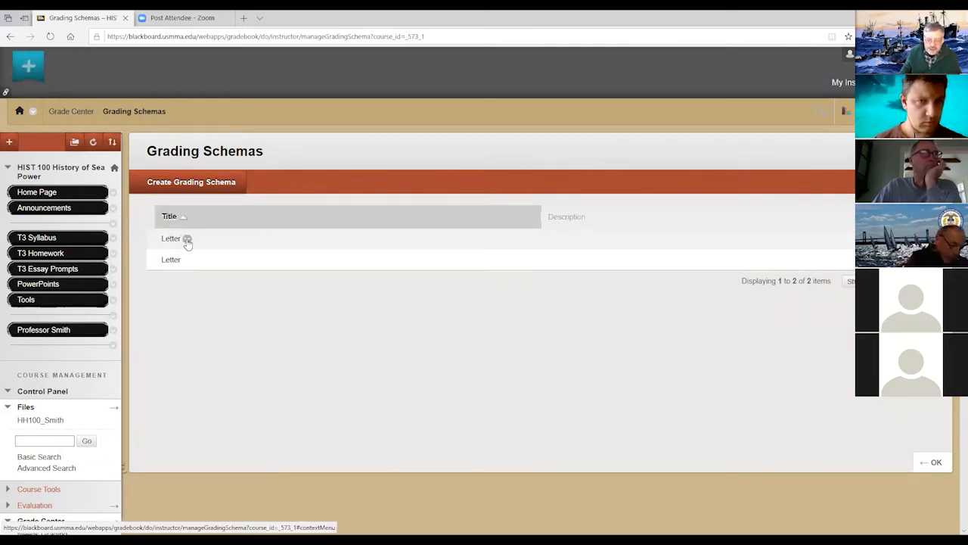
{"action": "left_click", "coordinate": [187, 239]}
{"action": "left_click", "coordinate": [198, 263]}
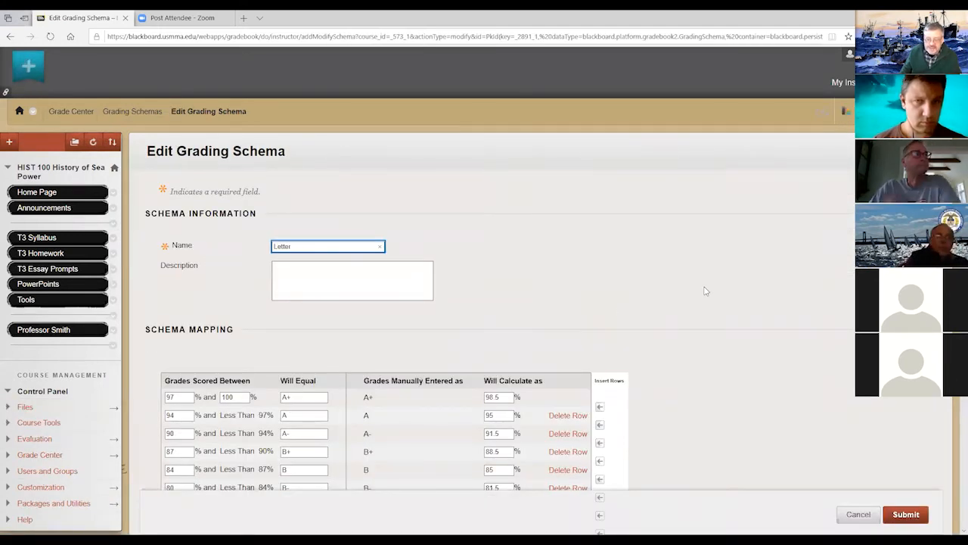
- Examine how the Letter schema maps percentages to letter grades, leave it without saving, and return to the Full Grade Center
{"action": "scroll", "coordinate": [702, 288], "scroll_direction": "down", "scroll_amount": 3}
{"action": "scroll", "coordinate": [708, 292], "scroll_direction": "up", "scroll_amount": 1}
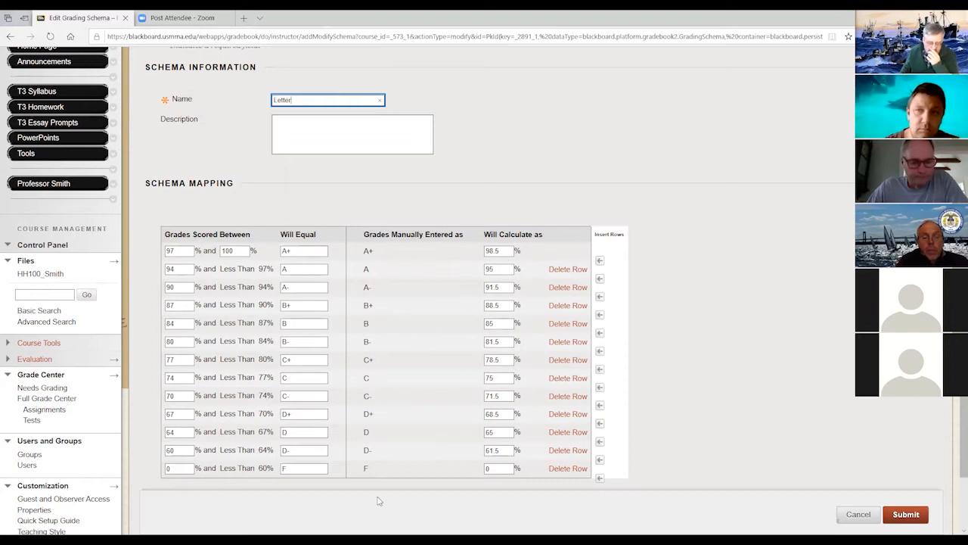
{"action": "scroll", "coordinate": [373, 495], "scroll_direction": "up", "scroll_amount": 3}
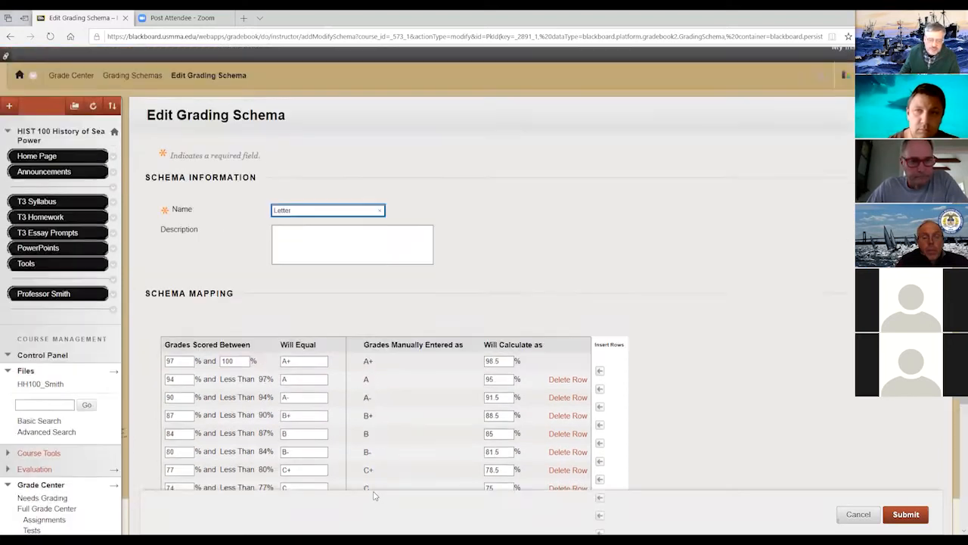
{"action": "scroll", "coordinate": [373, 495], "scroll_direction": "down", "scroll_amount": 5}
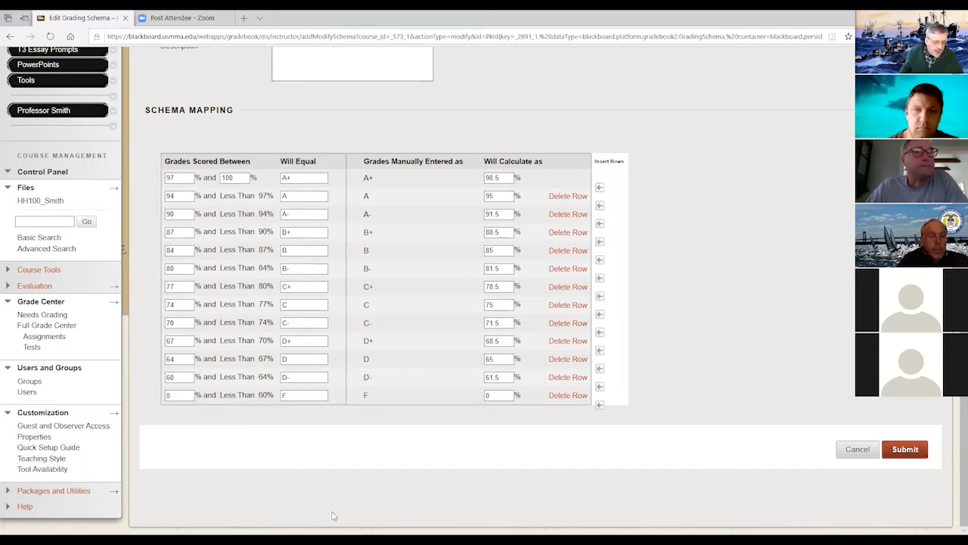
{"action": "scroll", "coordinate": [322, 502], "scroll_direction": "up", "scroll_amount": 4}
{"action": "scroll", "coordinate": [322, 502], "scroll_direction": "down", "scroll_amount": 4}
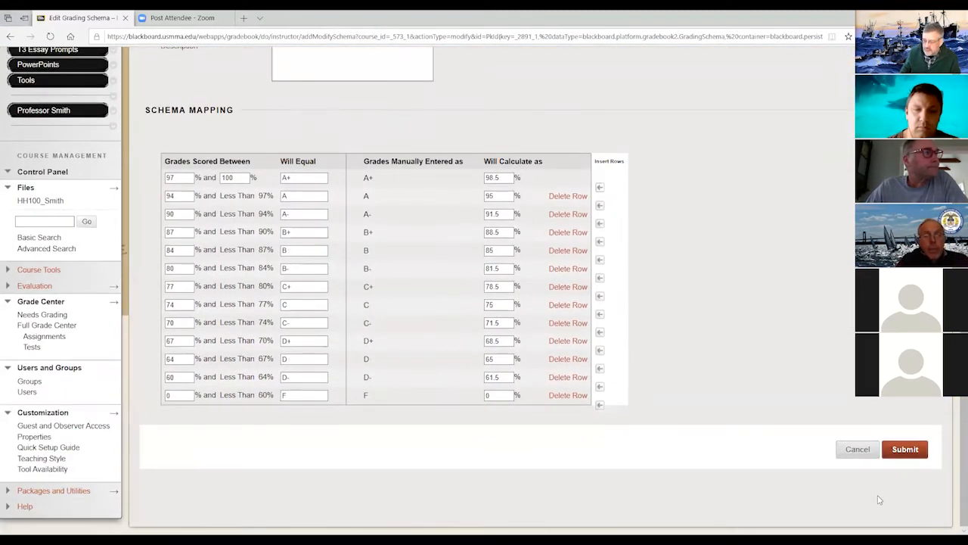
{"action": "scroll", "coordinate": [877, 499], "scroll_direction": "up", "scroll_amount": 3}
{"action": "left_click", "coordinate": [855, 516]}
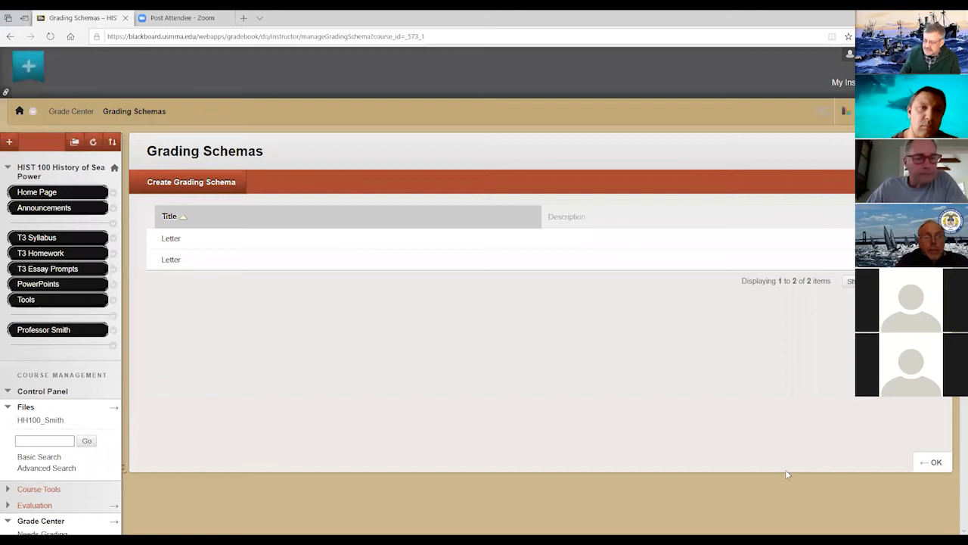
{"action": "scroll", "coordinate": [784, 454], "scroll_direction": "down", "scroll_amount": 2}
{"action": "scroll", "coordinate": [783, 453], "scroll_direction": "up", "scroll_amount": 2}
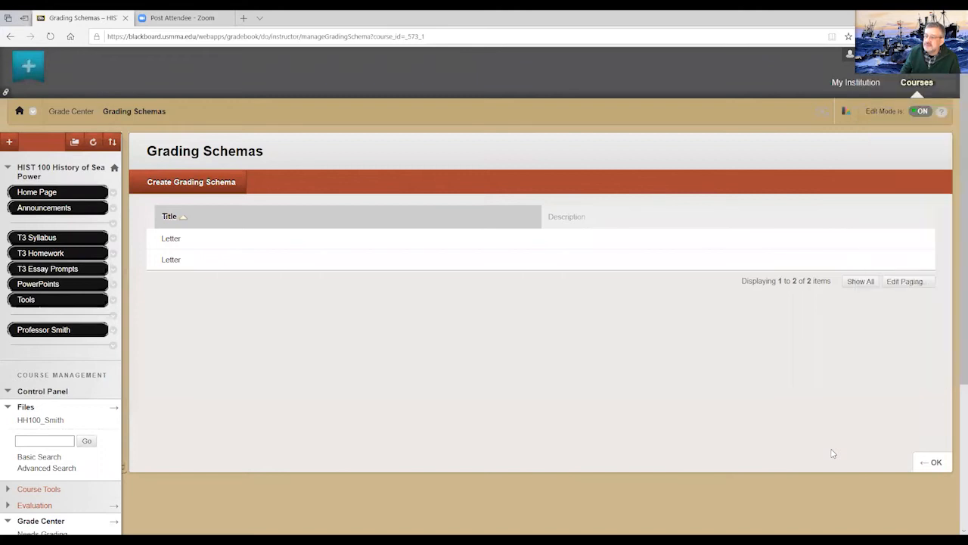
{"action": "left_click", "coordinate": [931, 462]}
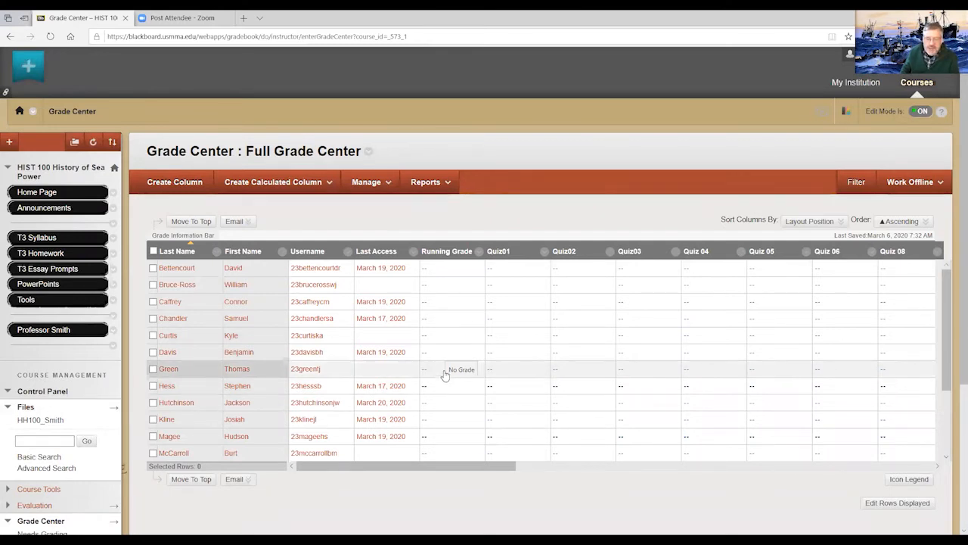
- Start a new weighted calculated column named Quiz3 with Percentage as its primary display
{"action": "left_click", "coordinate": [329, 183]}
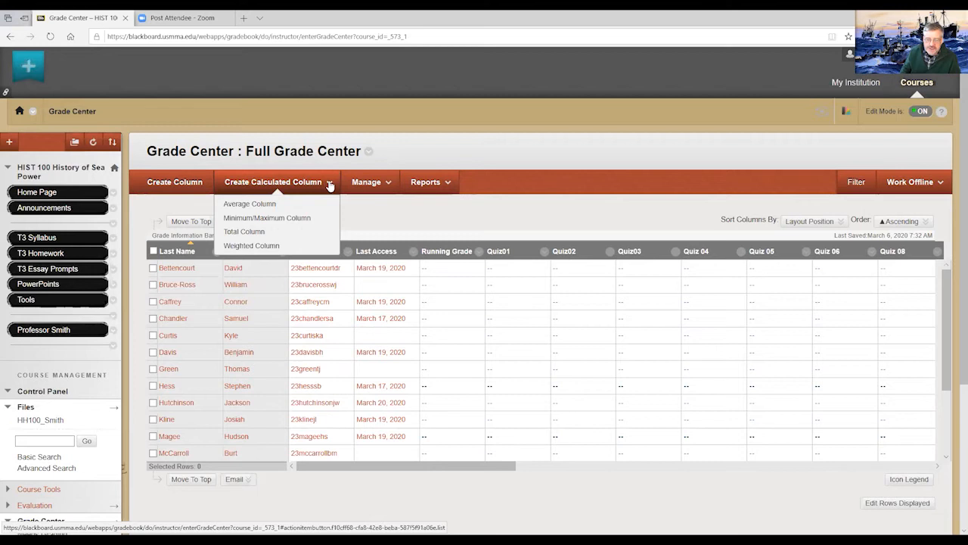
{"action": "left_click", "coordinate": [273, 249]}
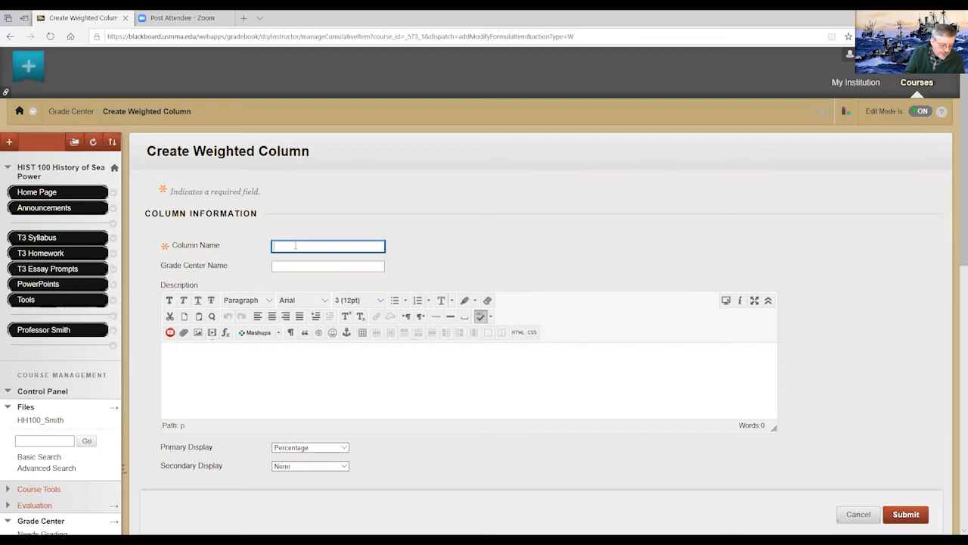
{"action": "type", "text": "Q"}
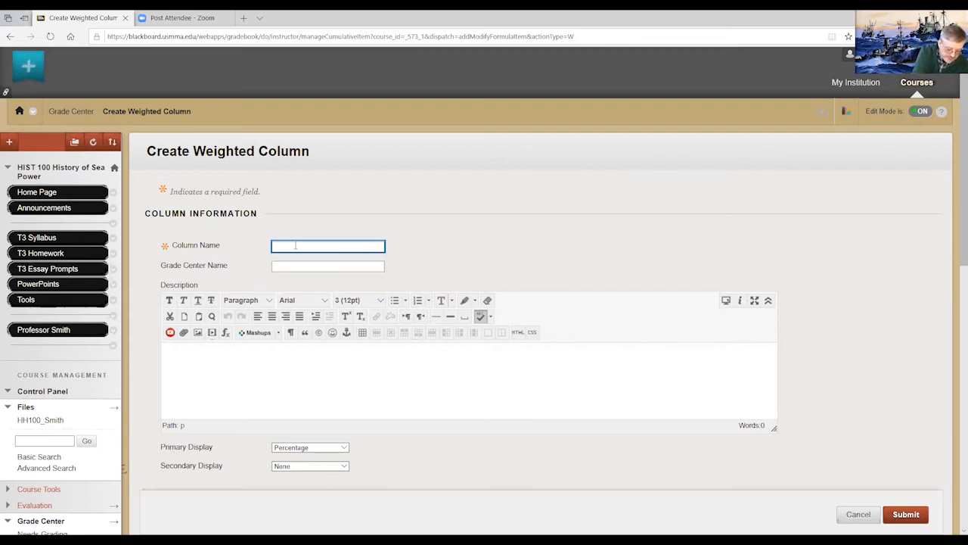
{"action": "type", "text": "ui"}
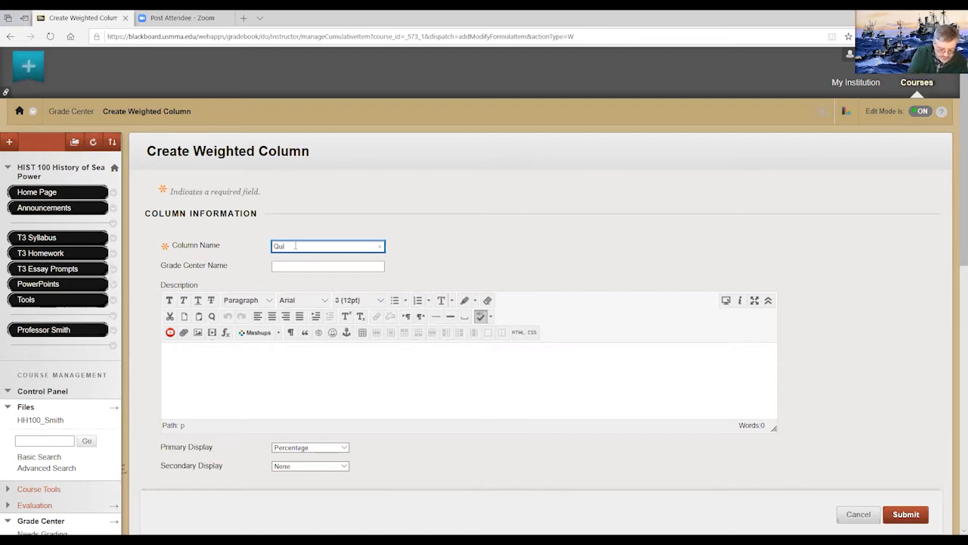
{"action": "type", "text": "z 3"}
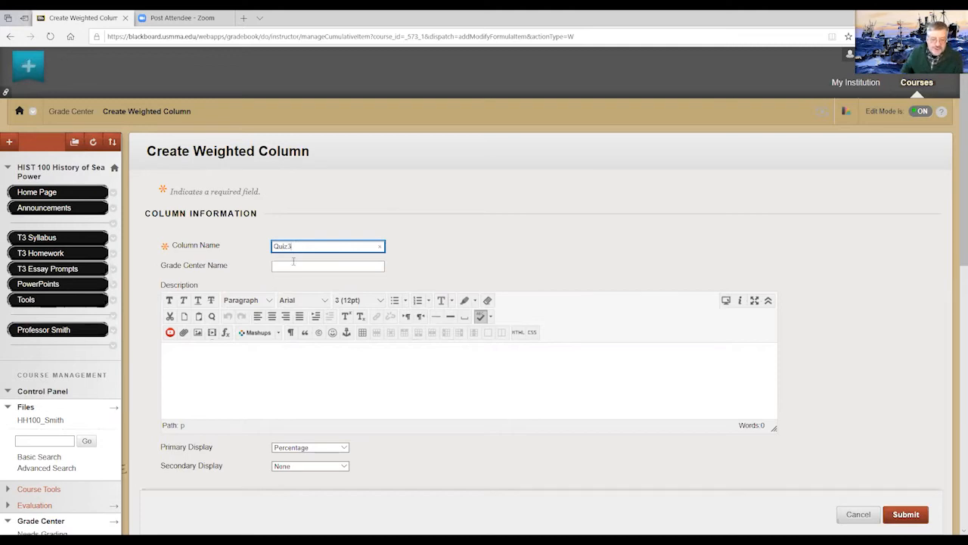
{"action": "left_click", "coordinate": [291, 267]}
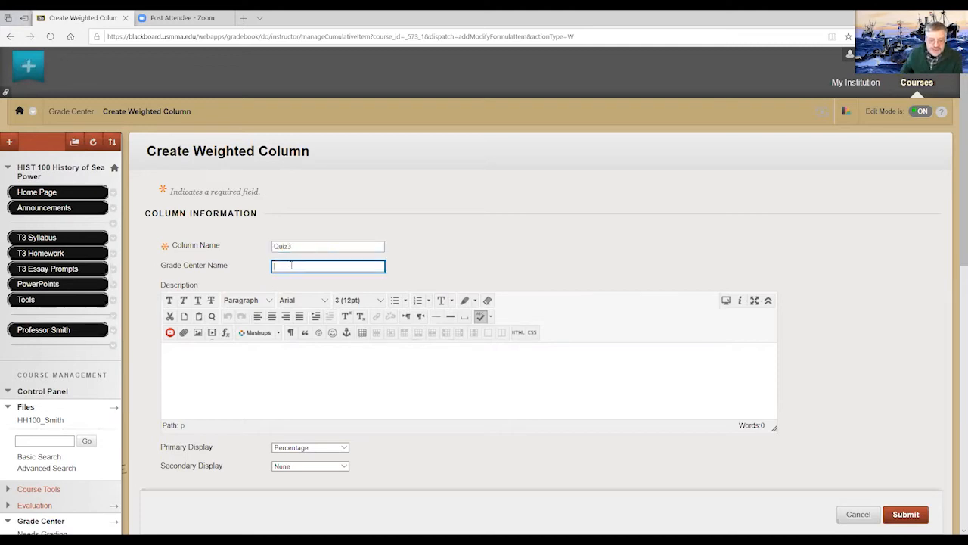
{"action": "left_click", "coordinate": [345, 449]}
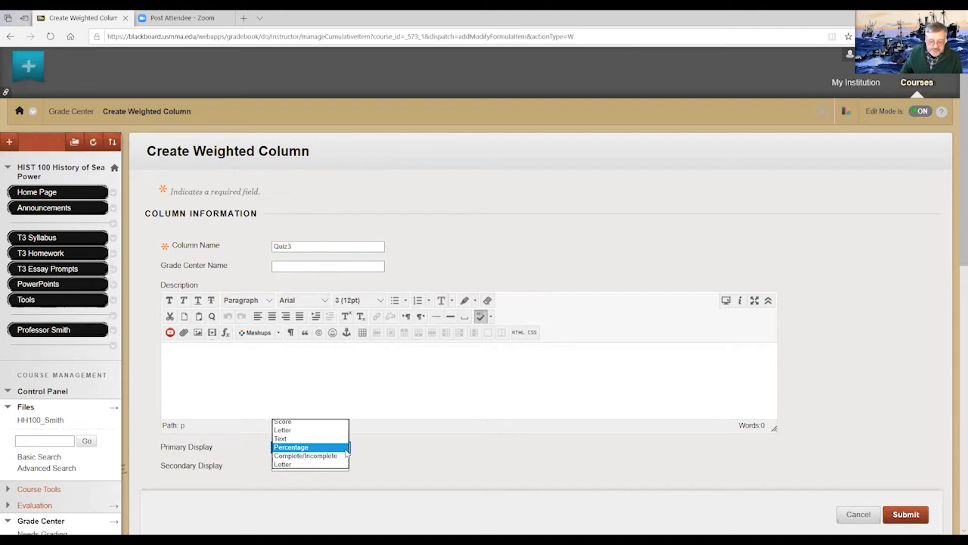
{"action": "left_click", "coordinate": [288, 447]}
- Add the Quiz category to the columns included in the weighted grade
{"action": "scroll", "coordinate": [359, 455], "scroll_direction": "down", "scroll_amount": 1}
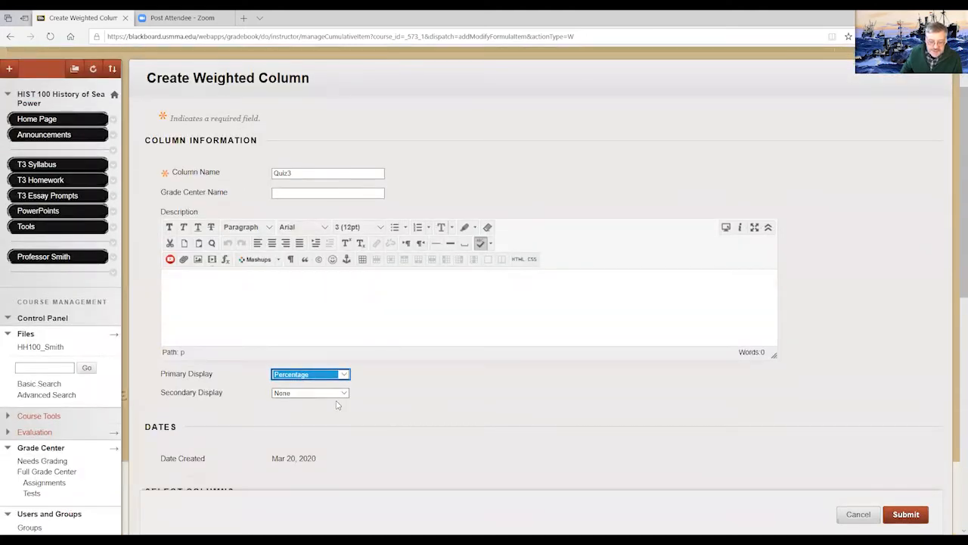
{"action": "scroll", "coordinate": [345, 408], "scroll_direction": "down", "scroll_amount": 2}
{"action": "scroll", "coordinate": [344, 409], "scroll_direction": "down", "scroll_amount": 2}
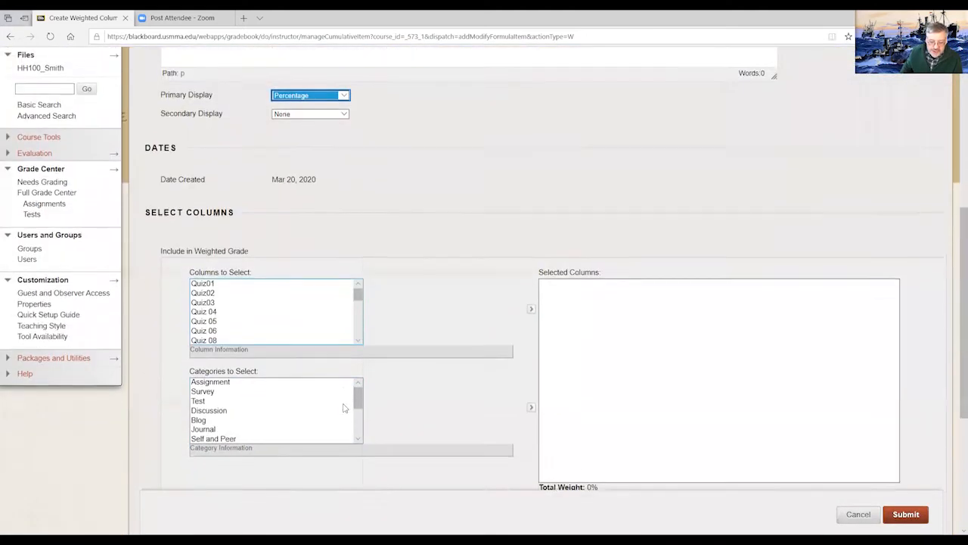
{"action": "scroll", "coordinate": [345, 407], "scroll_direction": "down", "scroll_amount": 1}
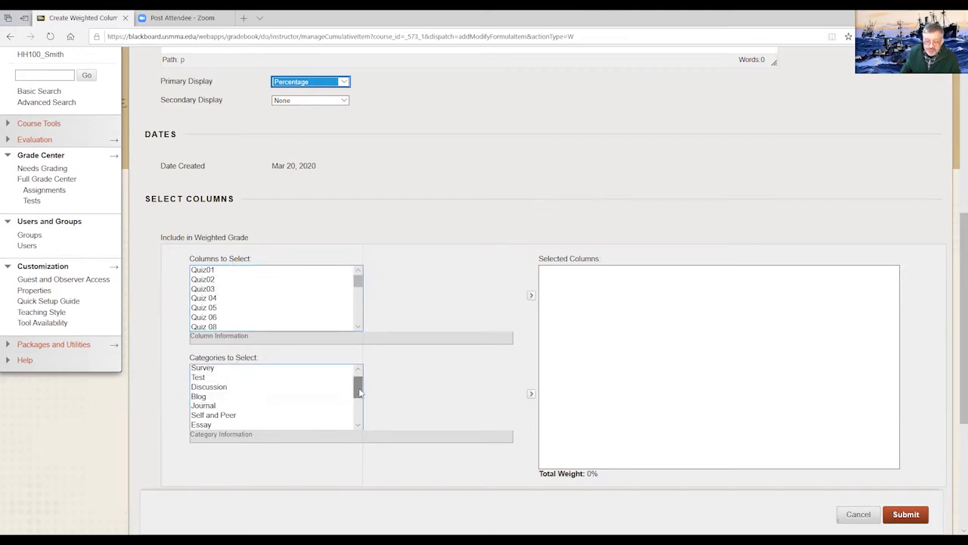
{"action": "left_click_drag", "start_coordinate": [358, 391], "coordinate": [359, 406]}
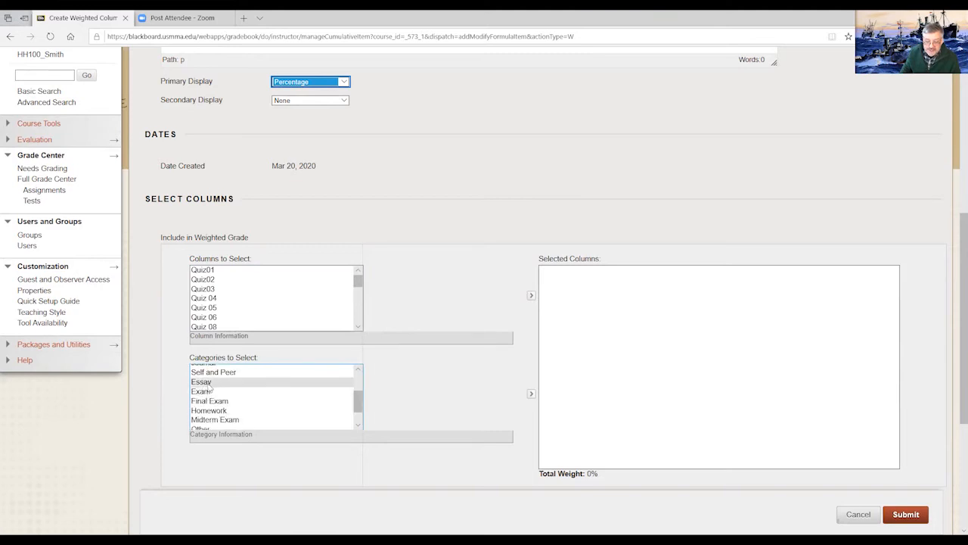
{"action": "left_click_drag", "start_coordinate": [359, 401], "coordinate": [359, 407]}
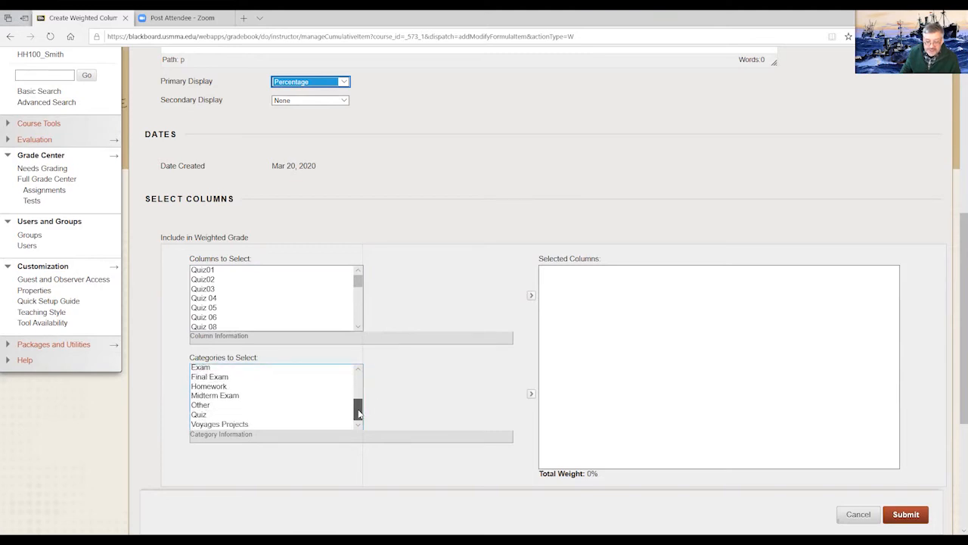
{"action": "left_click", "coordinate": [205, 416]}
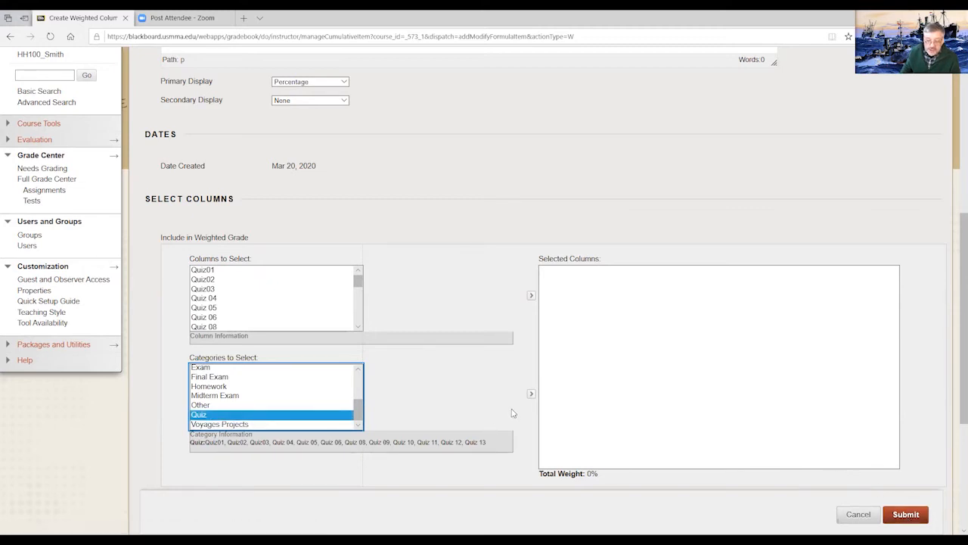
{"action": "left_click", "coordinate": [531, 395]}
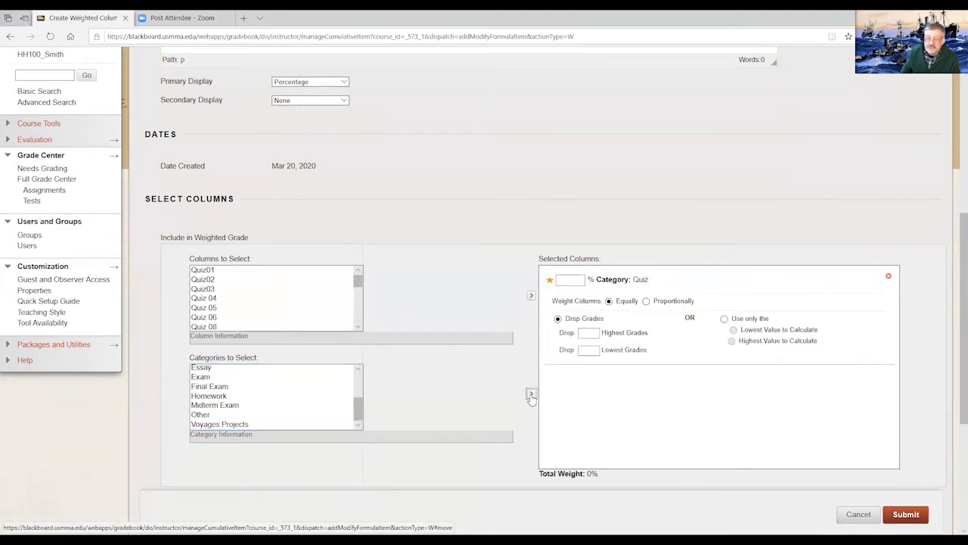
- Set the Quiz category's weight to 10% and try to submit the weighted column, backing out at the confirmation
{"action": "left_click", "coordinate": [576, 281]}
{"action": "type", "text": "10"}
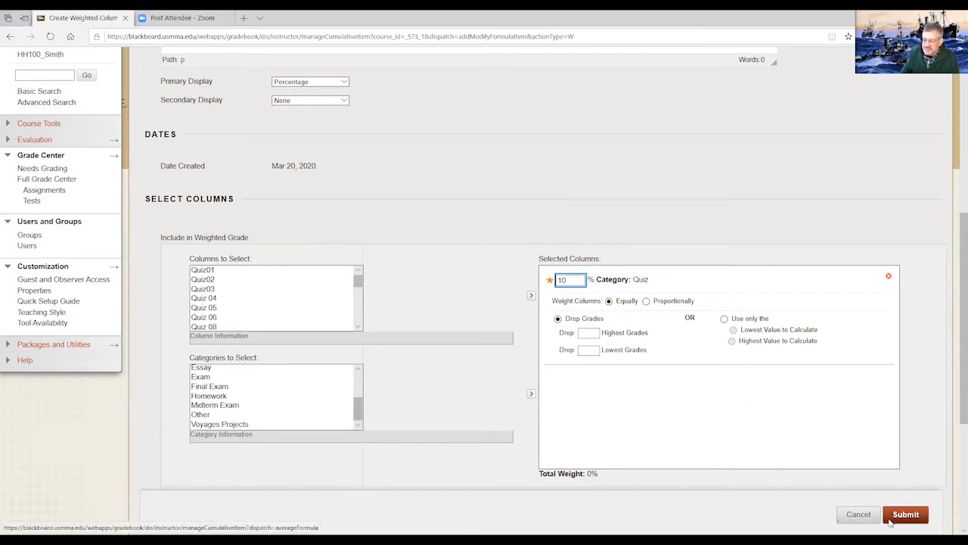
{"action": "left_click", "coordinate": [635, 399]}
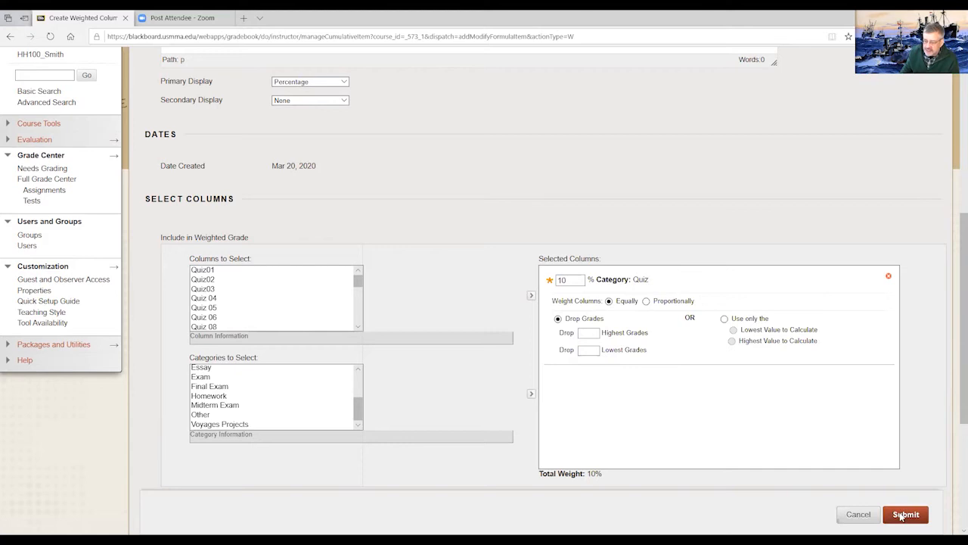
{"action": "left_click", "coordinate": [905, 514]}
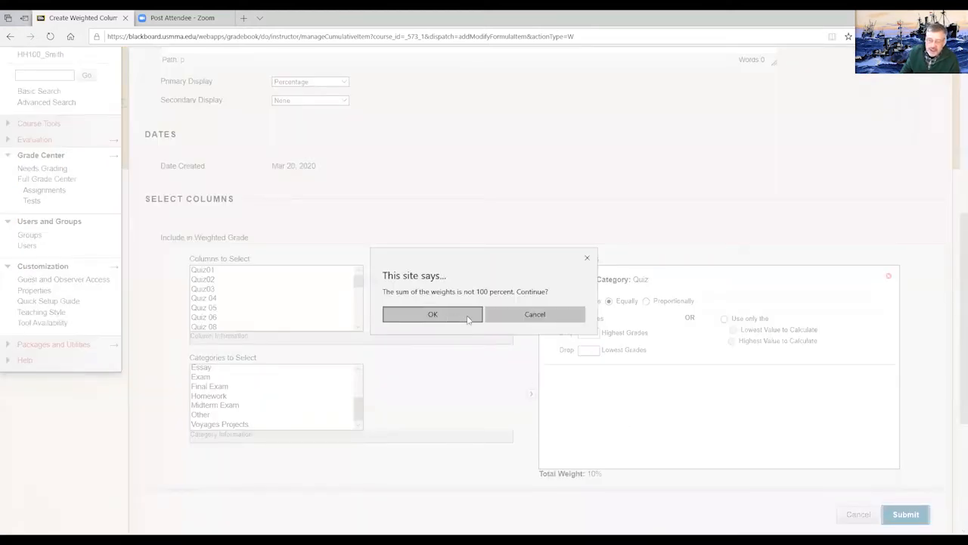
{"action": "left_click", "coordinate": [522, 318]}
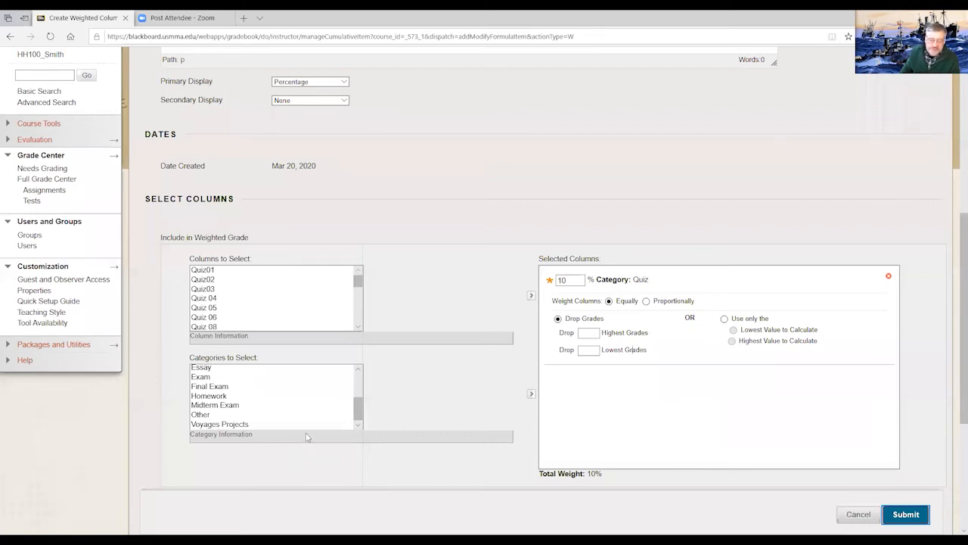
- Add the Blog and Essay categories to the weighted grade
{"action": "scroll", "coordinate": [358, 399], "scroll_direction": "up", "scroll_amount": 1}
{"action": "left_click_drag", "start_coordinate": [358, 403], "coordinate": [359, 388]}
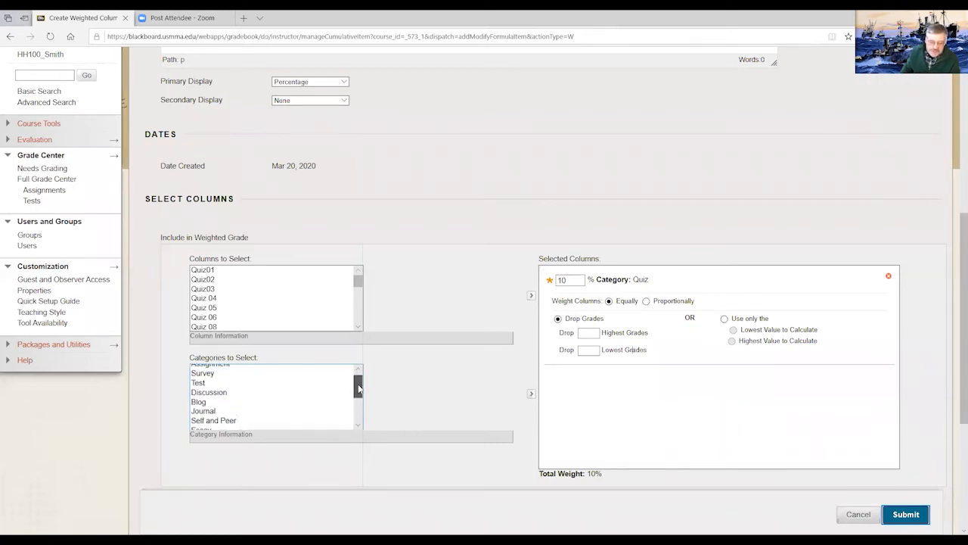
{"action": "left_click", "coordinate": [314, 401]}
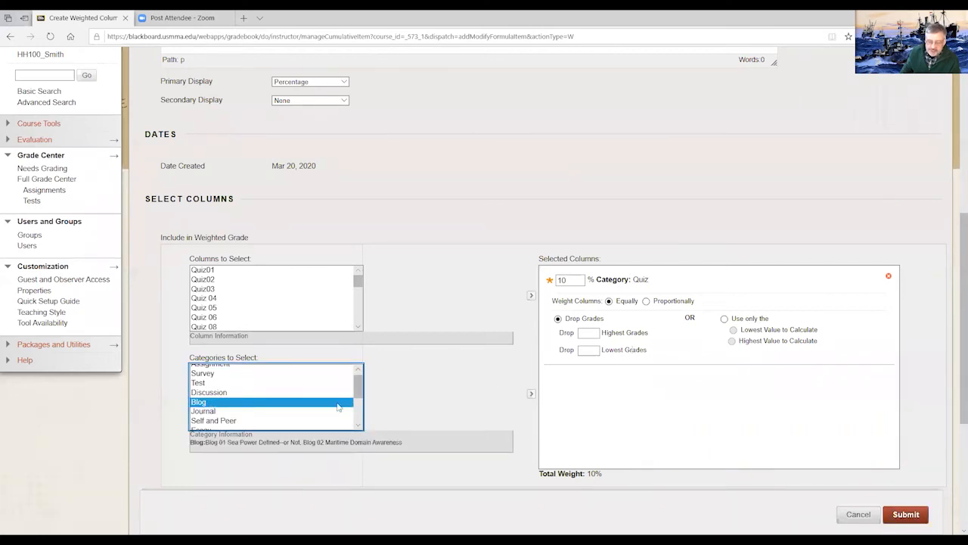
{"action": "left_click", "coordinate": [532, 395]}
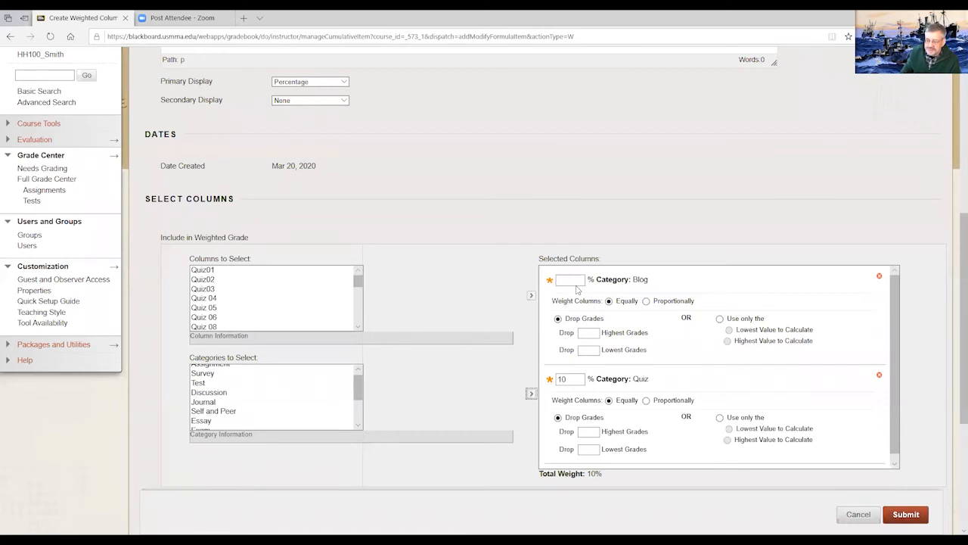
{"action": "left_click", "coordinate": [203, 422]}
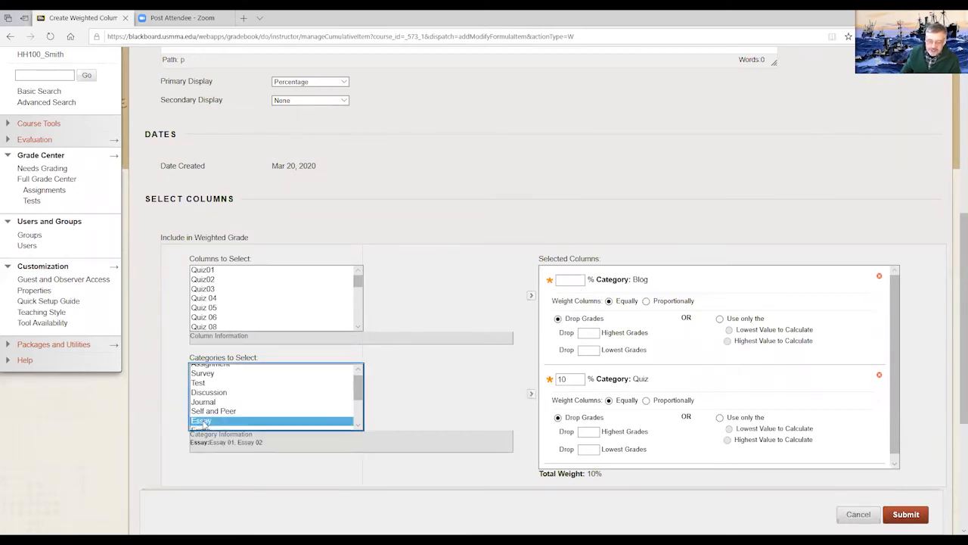
{"action": "left_click", "coordinate": [531, 394]}
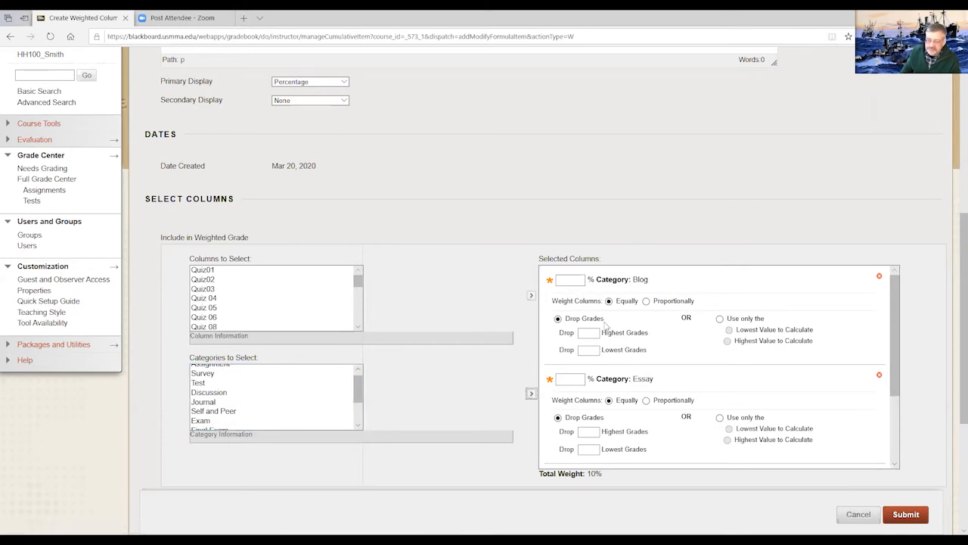
- Set the Essay category's weight to 30% among the selected columns
{"action": "scroll", "coordinate": [609, 325], "scroll_direction": "up", "scroll_amount": 2}
{"action": "scroll", "coordinate": [620, 333], "scroll_direction": "down", "scroll_amount": 4}
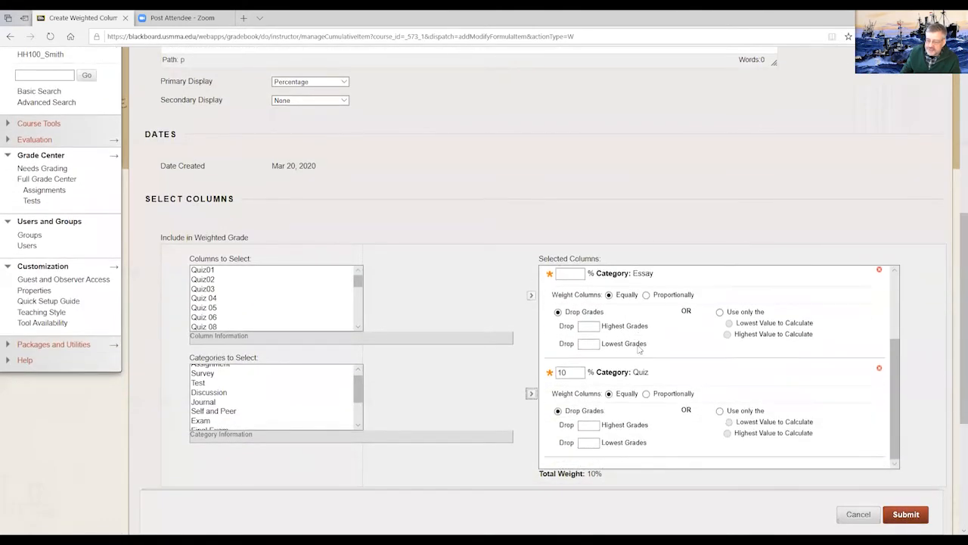
{"action": "scroll", "coordinate": [639, 348], "scroll_direction": "up", "scroll_amount": 1}
{"action": "left_click", "coordinate": [570, 305]}
{"action": "type", "text": "30"}
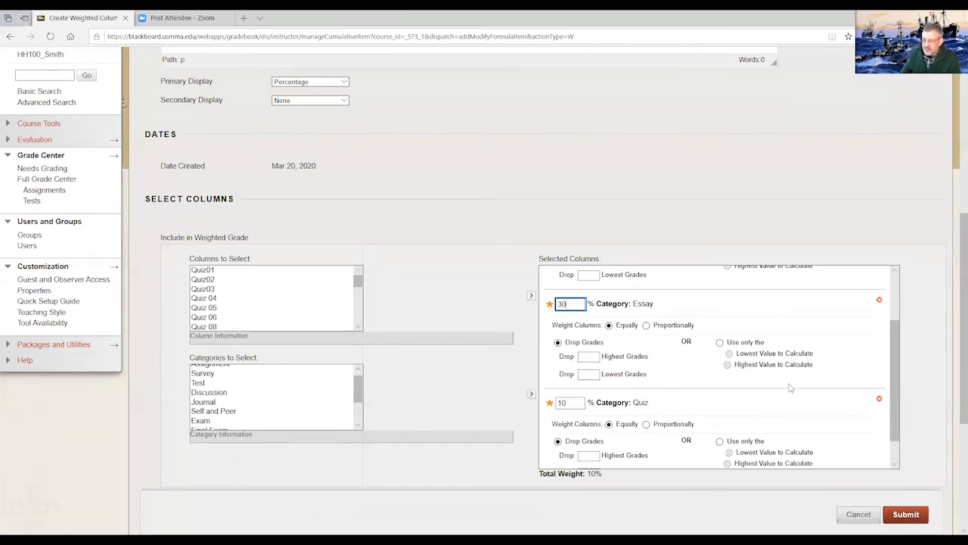
- Look over the selected categories and discard the new weighted column without saving
{"action": "scroll", "coordinate": [898, 415], "scroll_direction": "down", "scroll_amount": 1}
{"action": "scroll", "coordinate": [898, 415], "scroll_direction": "up", "scroll_amount": 2}
{"action": "left_click_drag", "start_coordinate": [894, 311], "coordinate": [890, 377]}
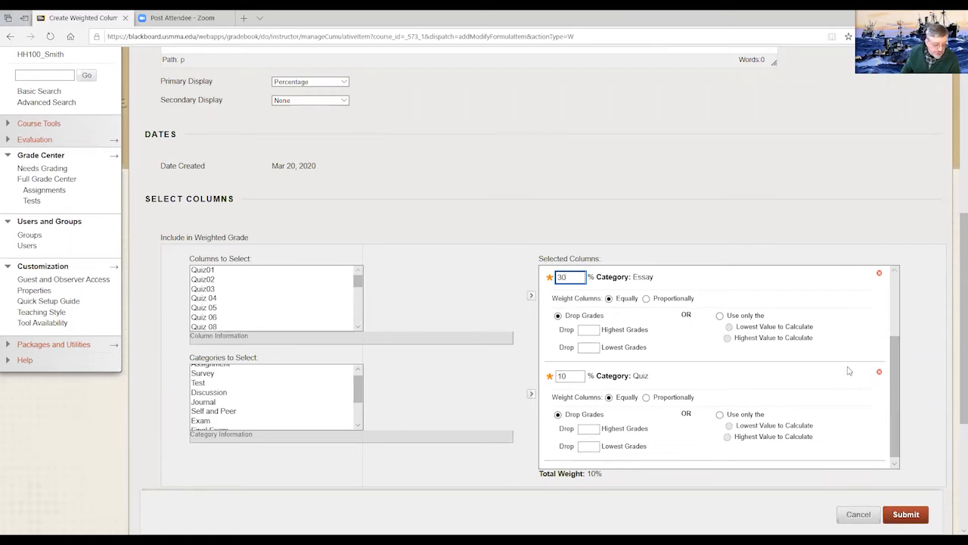
{"action": "left_click", "coordinate": [857, 515]}
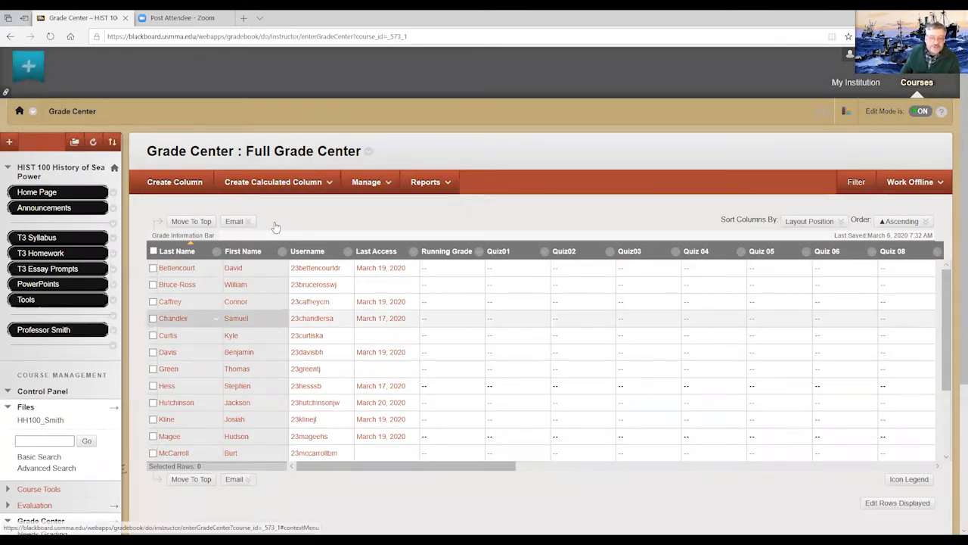
- Open the form for a new Total calculated column, review its column and display options, and leave without saving
{"action": "left_click", "coordinate": [328, 184]}
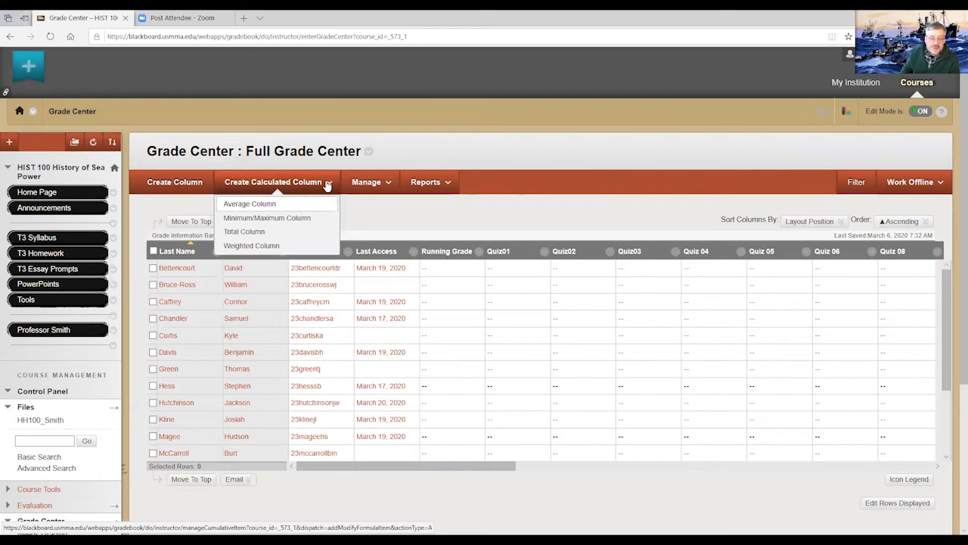
{"action": "left_click", "coordinate": [246, 232]}
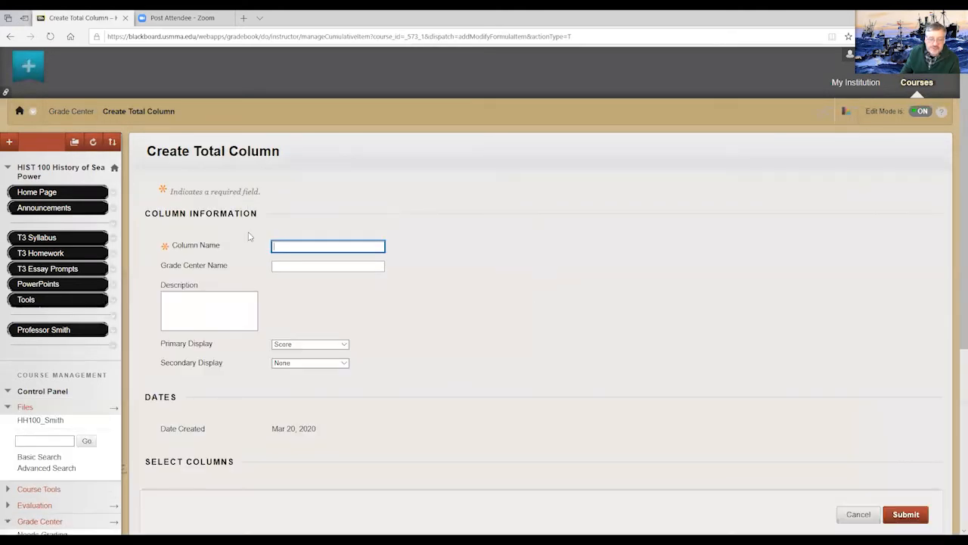
{"action": "scroll", "coordinate": [515, 293], "scroll_direction": "down", "scroll_amount": 4}
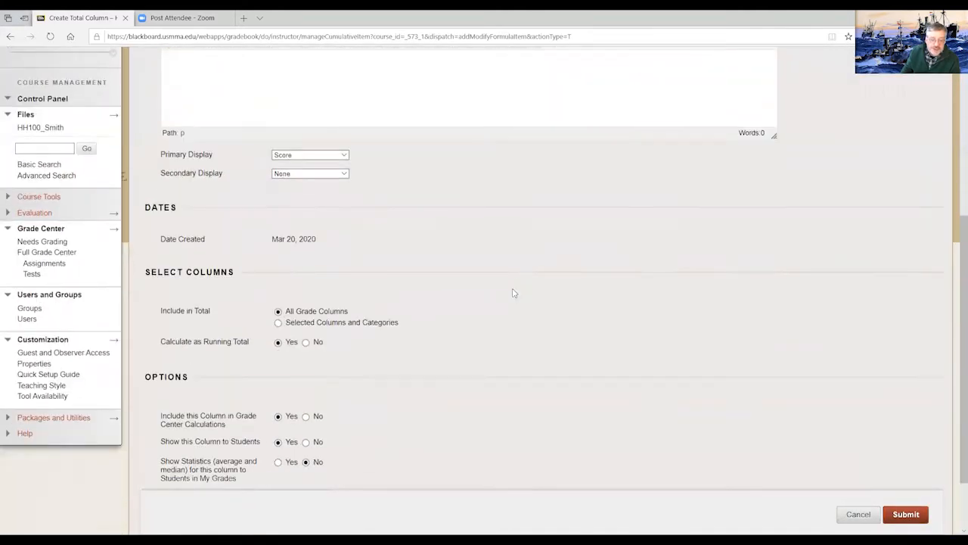
{"action": "scroll", "coordinate": [514, 293], "scroll_direction": "up", "scroll_amount": 4}
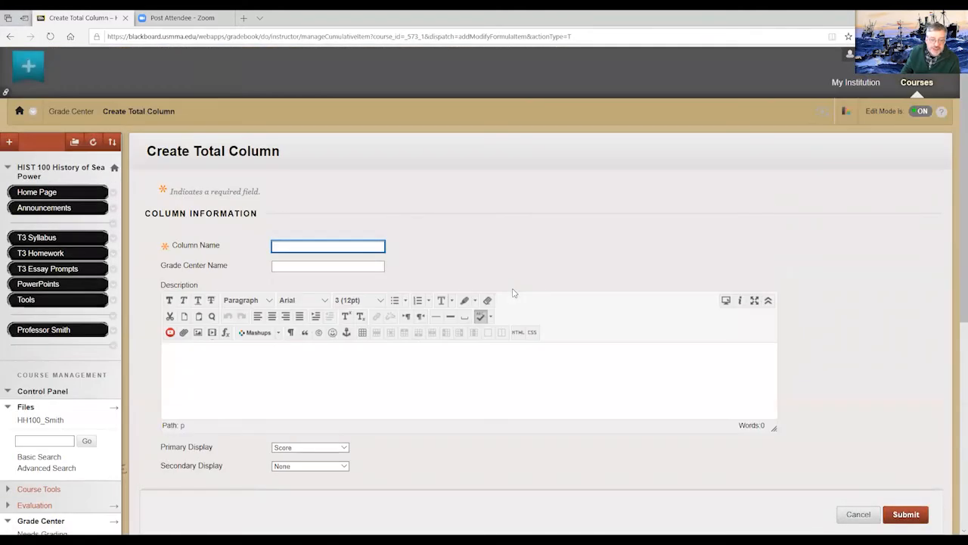
{"action": "left_click", "coordinate": [858, 515]}
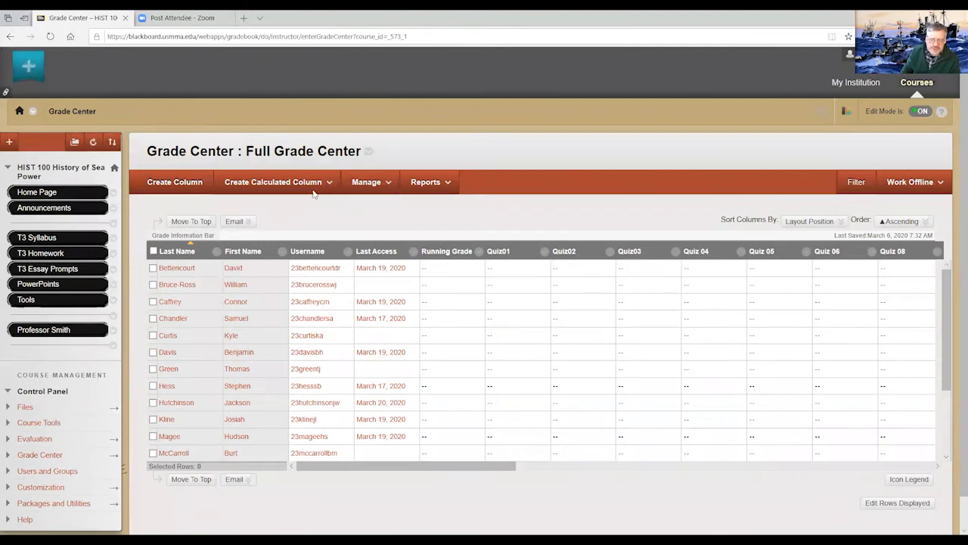
- Open a blank Weighted calculated column form, review its column and category selection, and leave without saving
{"action": "left_click", "coordinate": [321, 181]}
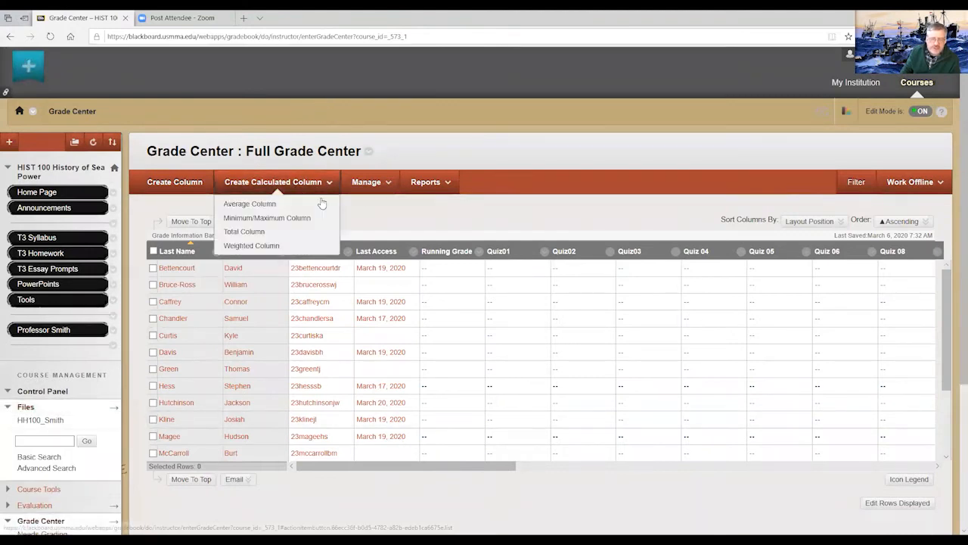
{"action": "left_click", "coordinate": [264, 247]}
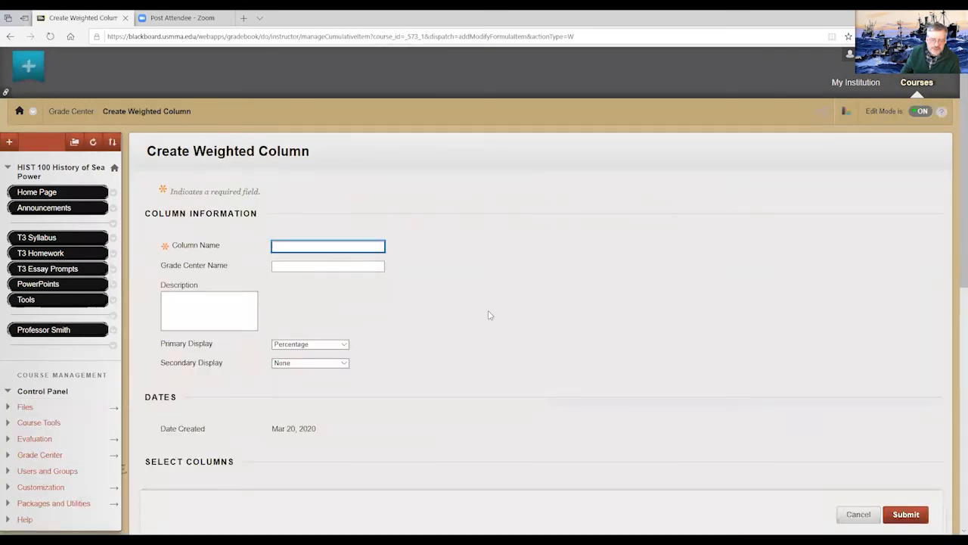
{"action": "scroll", "coordinate": [490, 316], "scroll_direction": "down", "scroll_amount": 6}
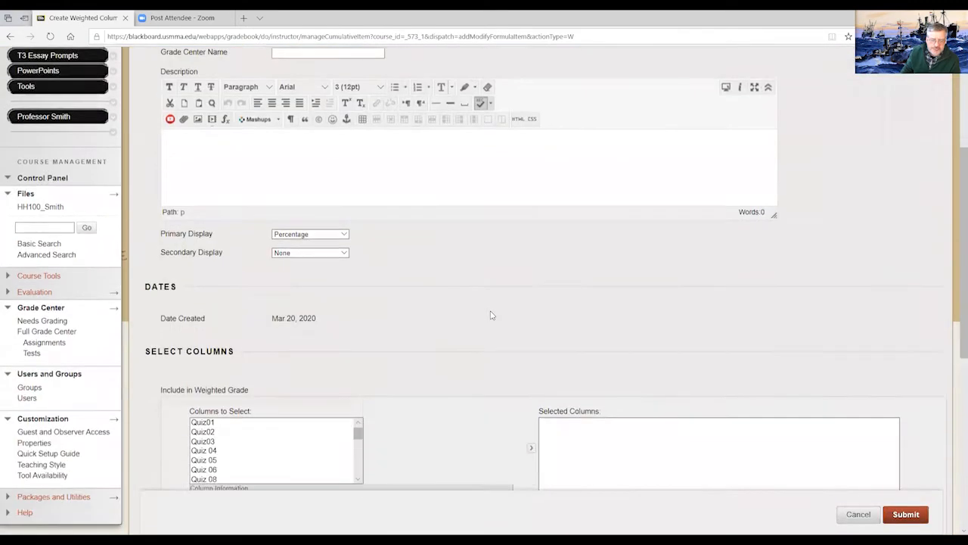
{"action": "scroll", "coordinate": [490, 315], "scroll_direction": "up", "scroll_amount": 2}
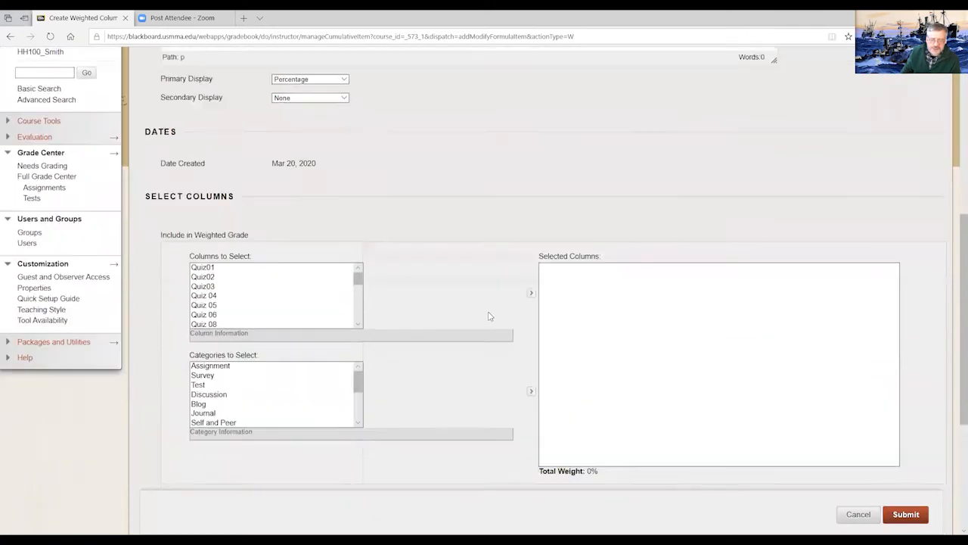
{"action": "scroll", "coordinate": [484, 318], "scroll_direction": "down", "scroll_amount": 1}
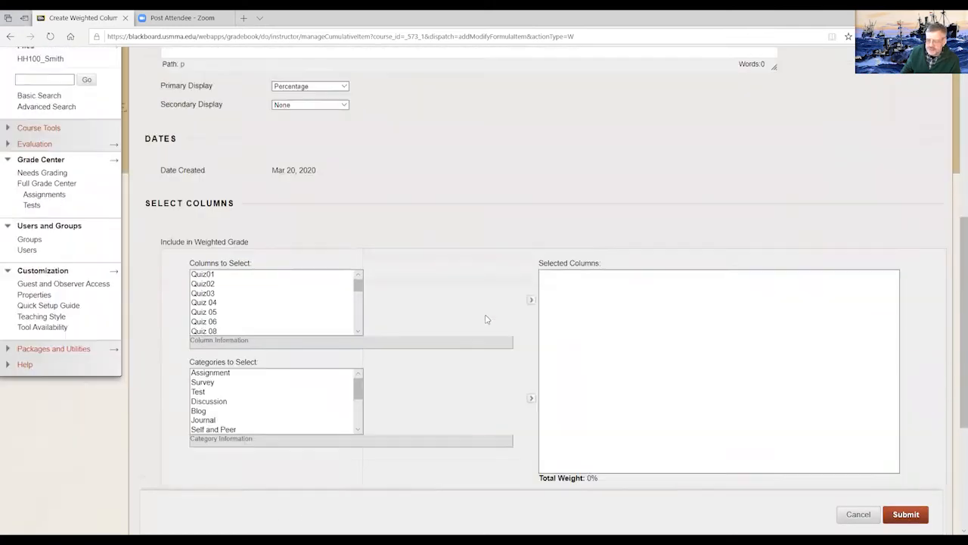
{"action": "scroll", "coordinate": [484, 317], "scroll_direction": "up", "scroll_amount": 6}
{"action": "left_click", "coordinate": [859, 519]}
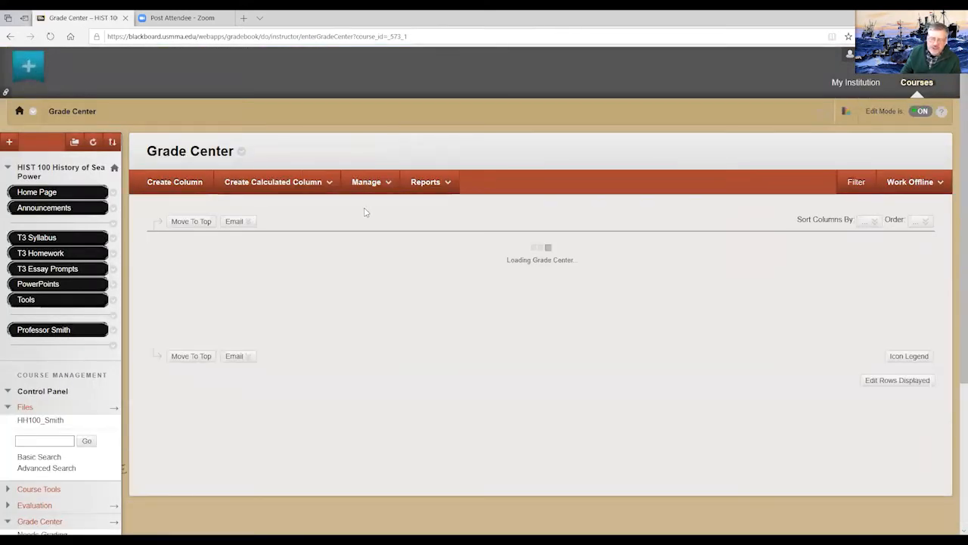
- Open the Grade Center's category list and examine which columns are assigned to each category
{"action": "left_click", "coordinate": [387, 184]}
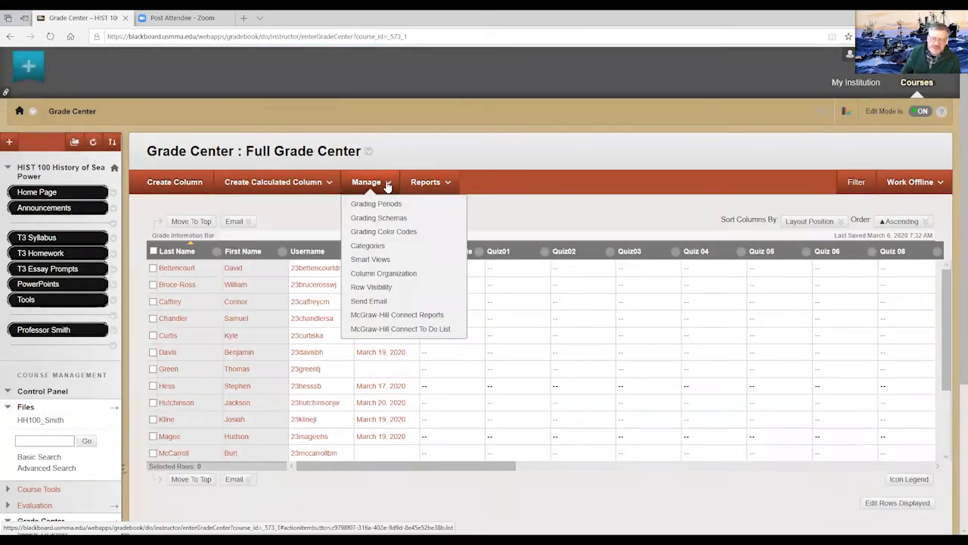
{"action": "left_click", "coordinate": [368, 248]}
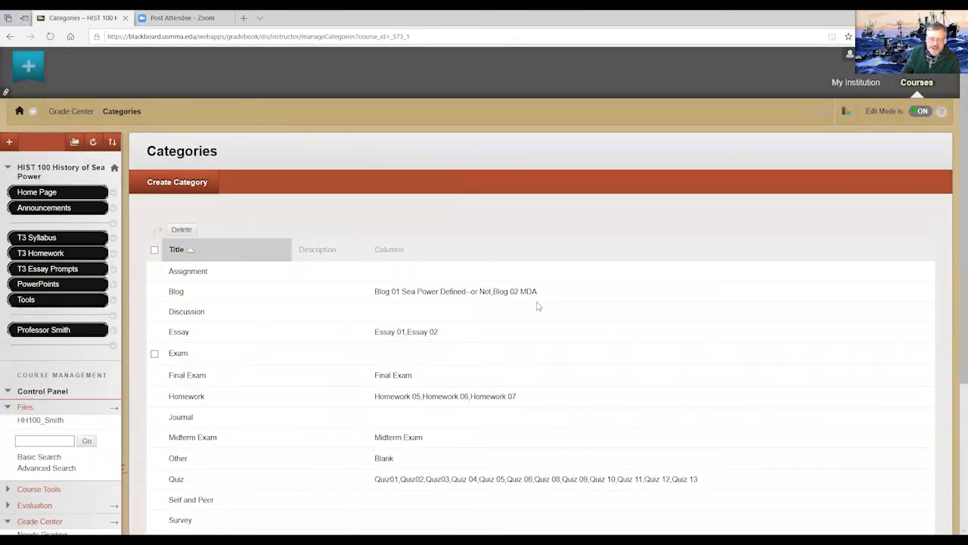
{"action": "scroll", "coordinate": [672, 322], "scroll_direction": "down", "scroll_amount": 3}
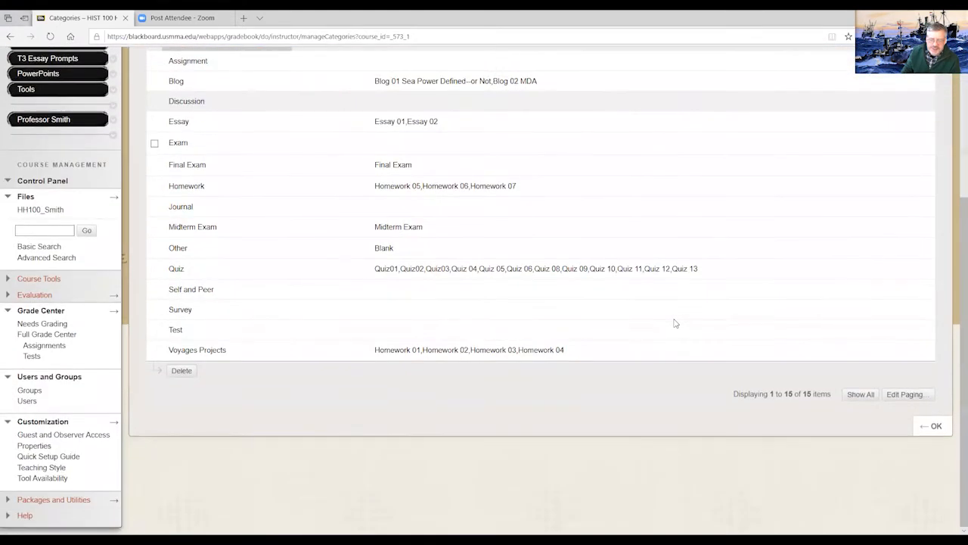
{"action": "scroll", "coordinate": [672, 324], "scroll_direction": "up", "scroll_amount": 2}
{"action": "scroll", "coordinate": [639, 337], "scroll_direction": "up", "scroll_amount": 2}
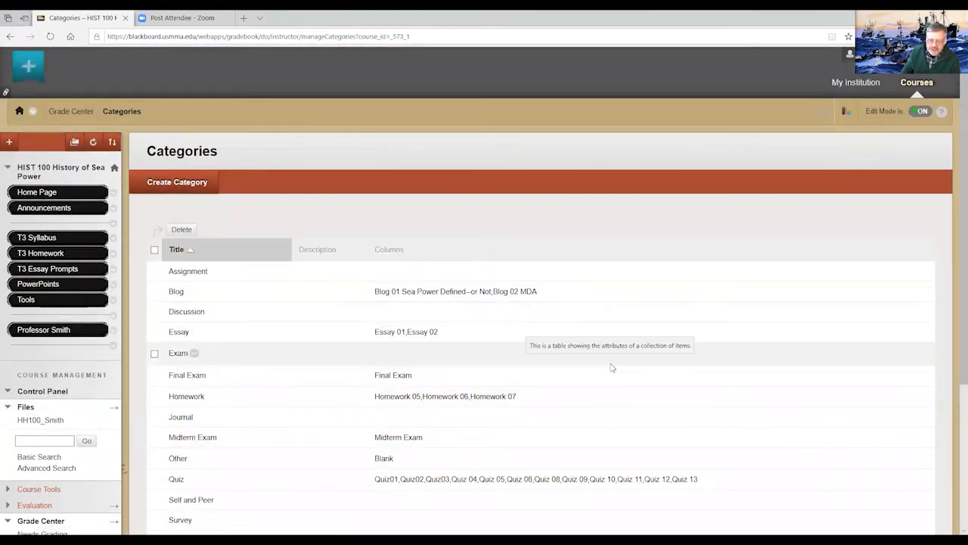
- Leave the category list, open Column Organization, and move the Midterm Exam column above Essay 01
{"action": "scroll", "coordinate": [612, 365], "scroll_direction": "down", "scroll_amount": 3}
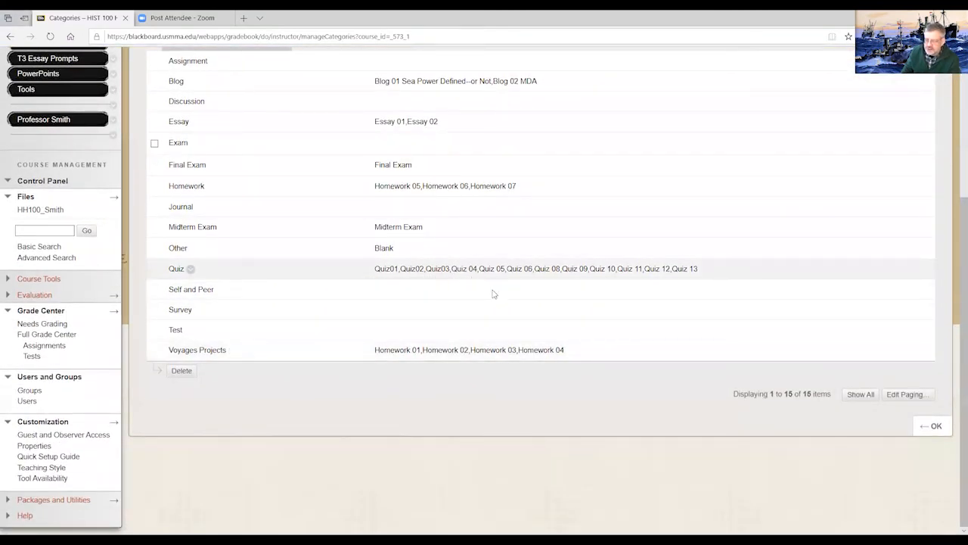
{"action": "left_click", "coordinate": [936, 427]}
{"action": "left_click", "coordinate": [366, 182]}
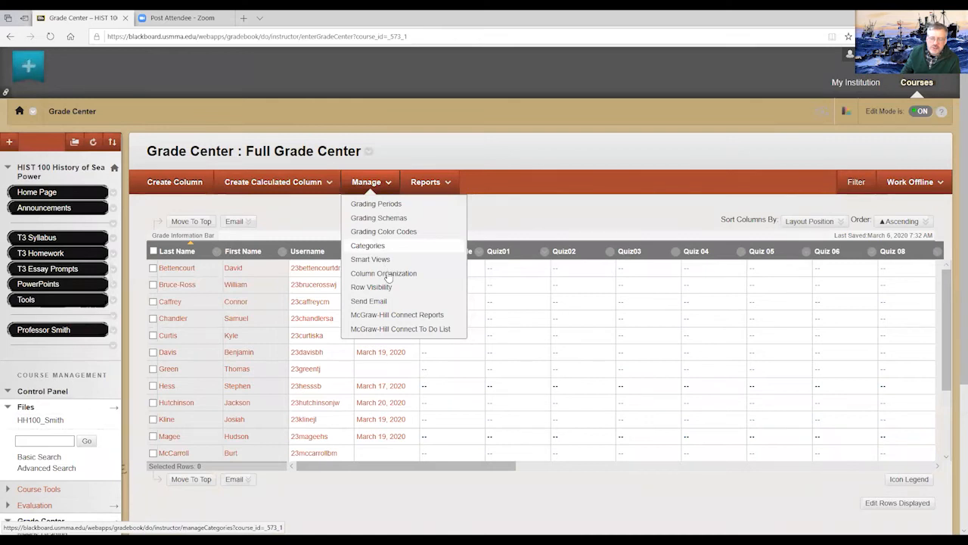
{"action": "left_click", "coordinate": [385, 274]}
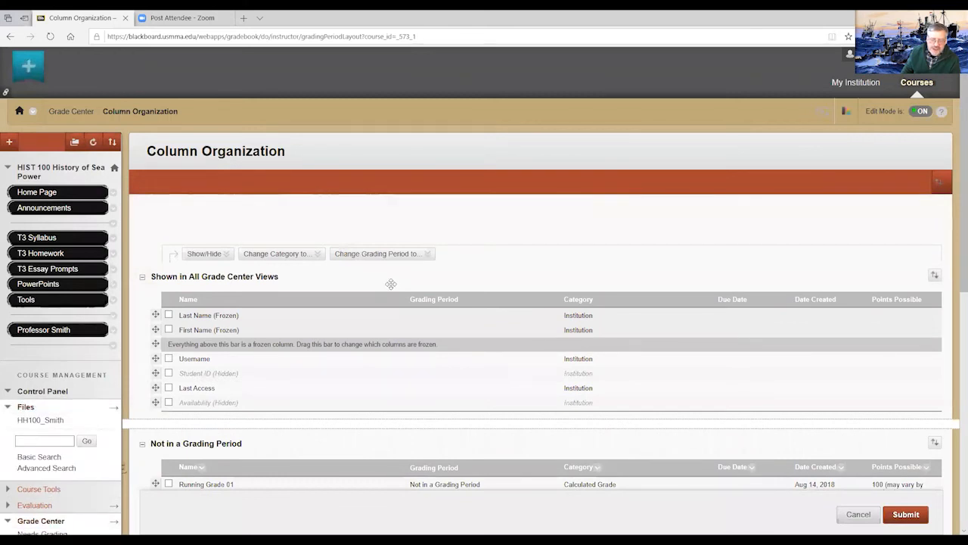
{"action": "scroll", "coordinate": [390, 284], "scroll_direction": "down", "scroll_amount": 1}
{"action": "scroll", "coordinate": [390, 284], "scroll_direction": "down", "scroll_amount": 4}
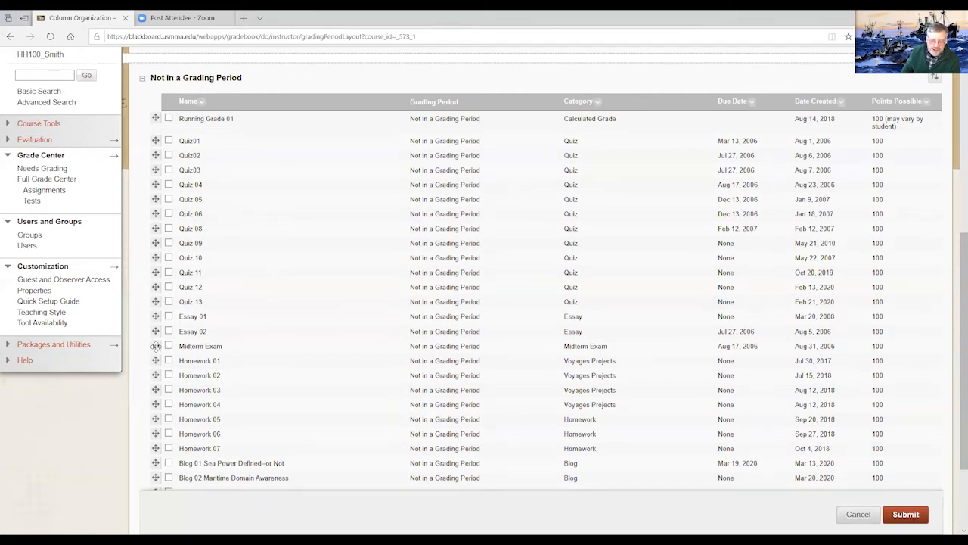
{"action": "mouse_move", "coordinate": [155, 345]}
{"action": "left_mouse_down"}
{"action": "mouse_move", "coordinate": [156, 304]}
{"action": "mouse_move", "coordinate": [160, 337]}
{"action": "left_mouse_up"}
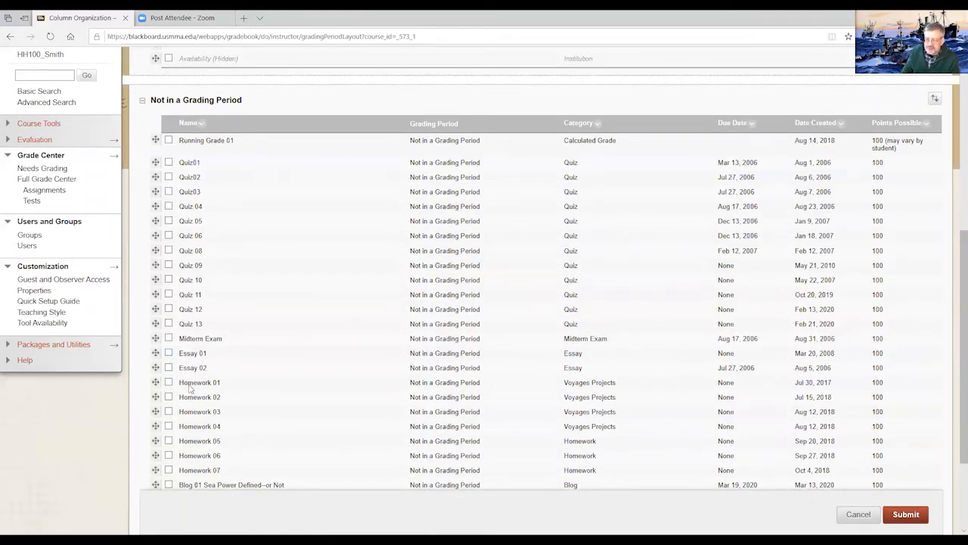
- Move the Running Grade 01 column down below the quiz columns and leave Column Organization without saving the changes
{"action": "scroll", "coordinate": [224, 379], "scroll_direction": "down", "scroll_amount": 3}
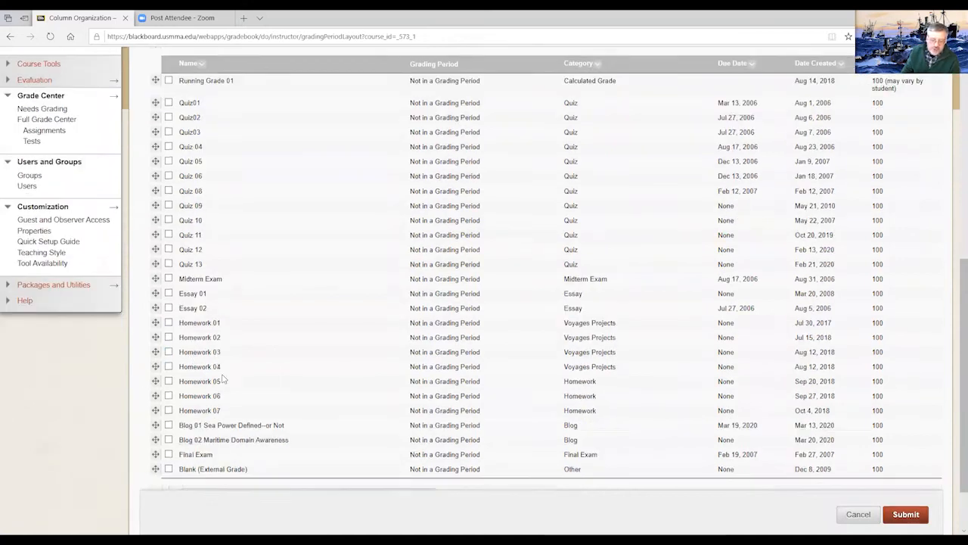
{"action": "scroll", "coordinate": [220, 382], "scroll_direction": "up", "scroll_amount": 3}
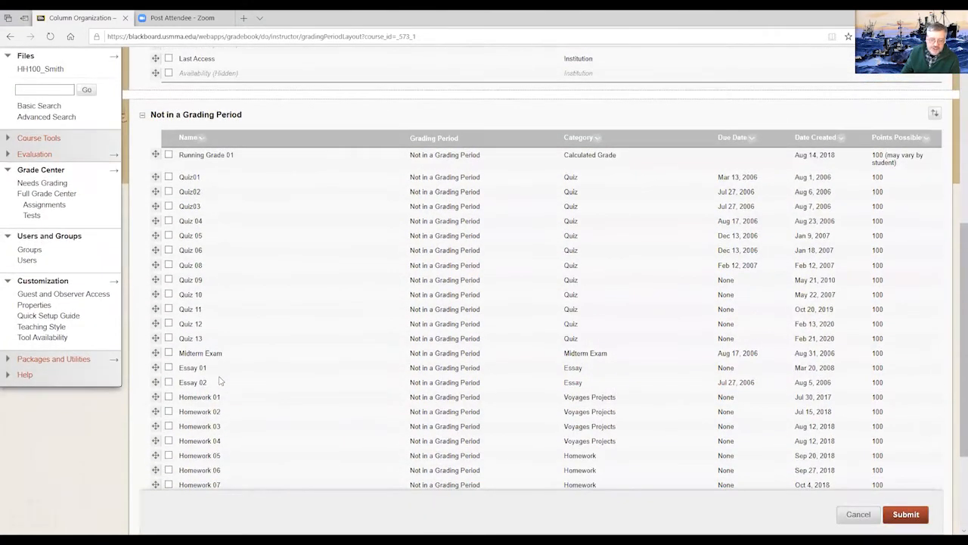
{"action": "scroll", "coordinate": [220, 378], "scroll_direction": "down", "scroll_amount": 3}
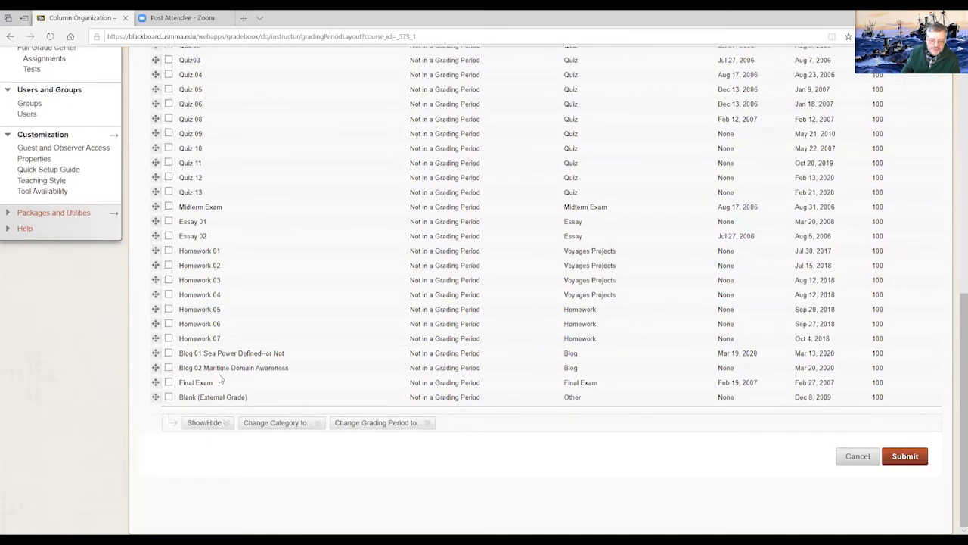
{"action": "scroll", "coordinate": [220, 378], "scroll_direction": "up", "scroll_amount": 5}
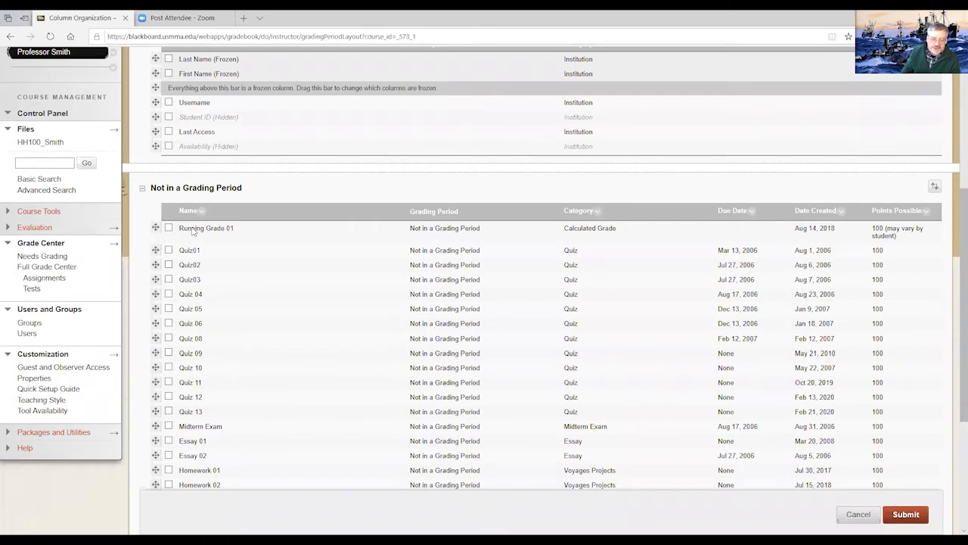
{"action": "left_click_drag", "start_coordinate": [156, 227], "coordinate": [164, 478]}
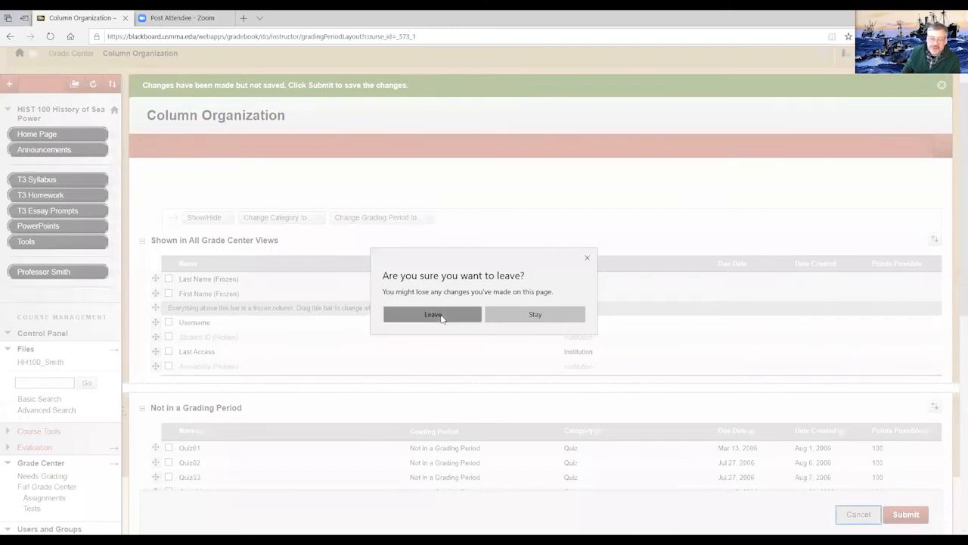
{"action": "left_click", "coordinate": [441, 316]}
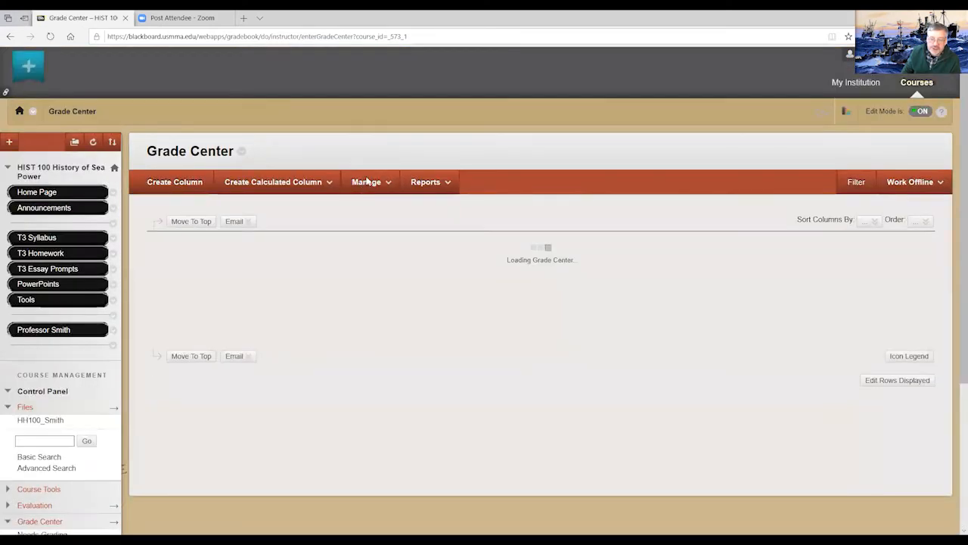
- Open the Row Visibility settings, review the list of student rows and their status, and leave without saving
{"action": "left_click", "coordinate": [385, 185]}
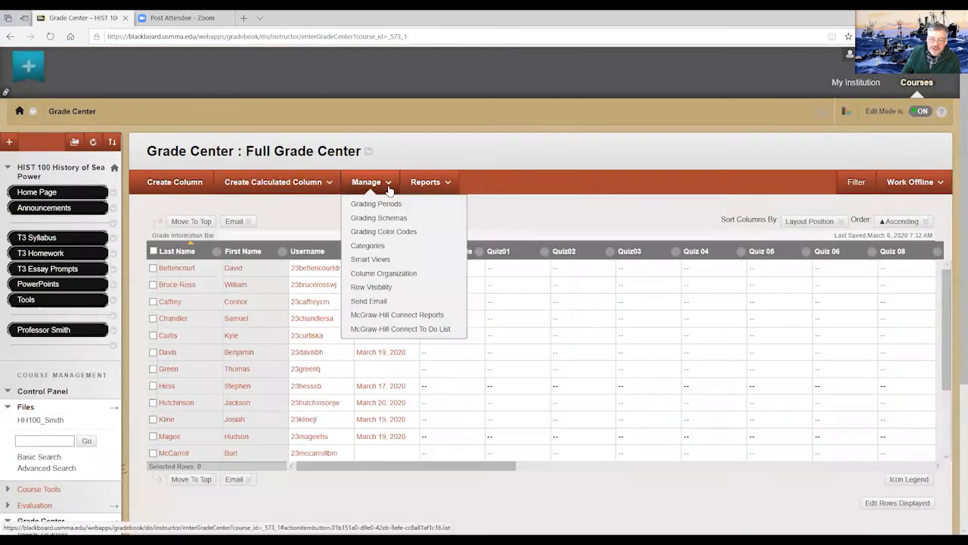
{"action": "left_click", "coordinate": [371, 287]}
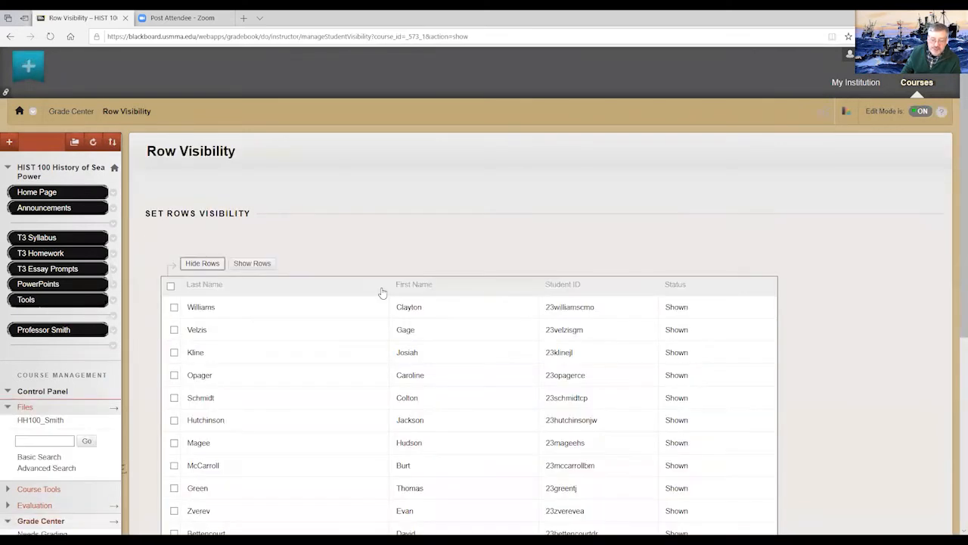
{"action": "scroll", "coordinate": [373, 297], "scroll_direction": "down", "scroll_amount": 3}
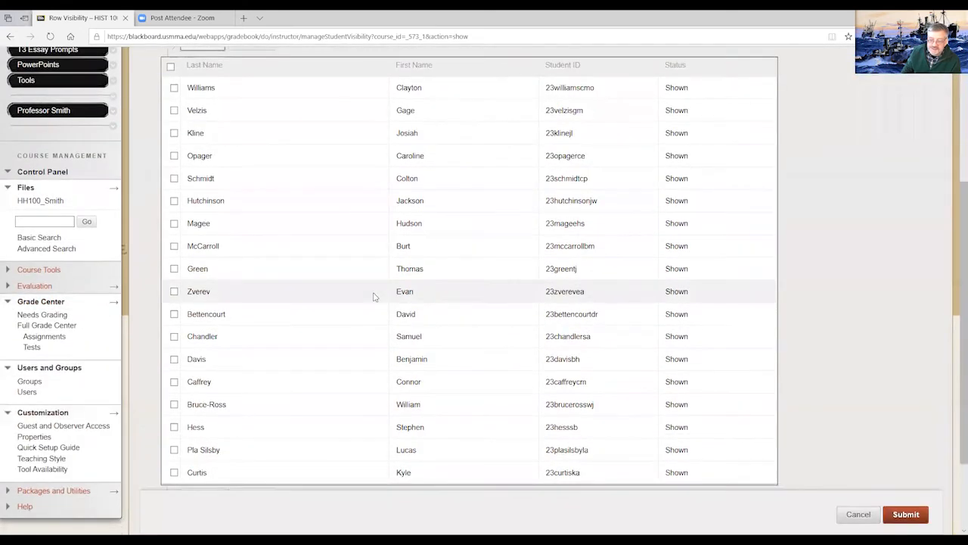
{"action": "scroll", "coordinate": [373, 297], "scroll_direction": "up", "scroll_amount": 3}
{"action": "scroll", "coordinate": [373, 296], "scroll_direction": "down", "scroll_amount": 3}
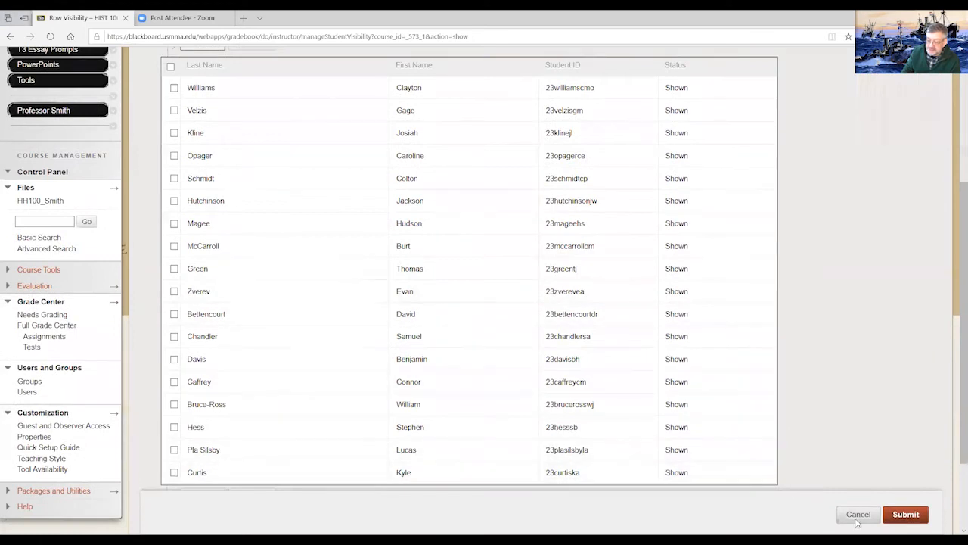
{"action": "left_click", "coordinate": [863, 521]}
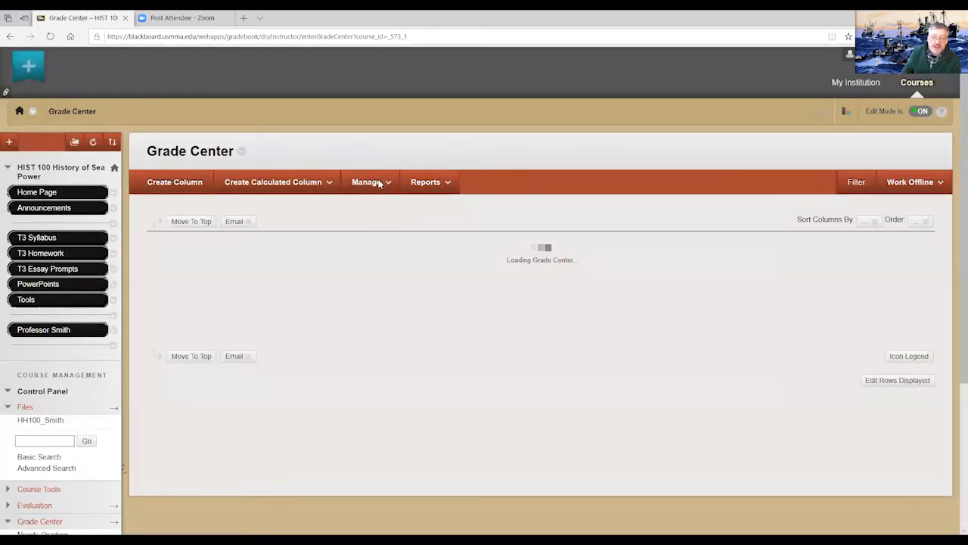
- Open the Quiz01 column's information for editing, review its name, display, category and due date settings, and cancel
{"action": "left_click", "coordinate": [386, 186]}
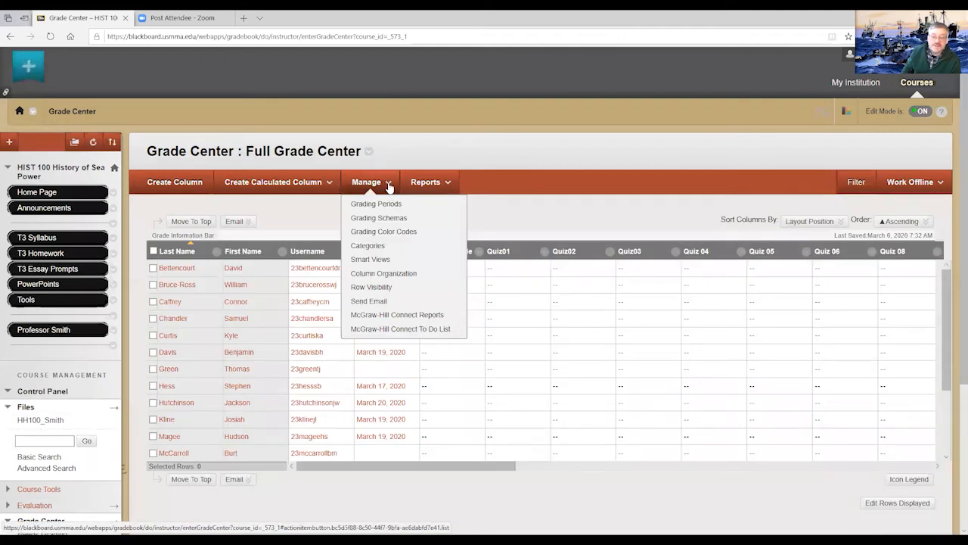
{"action": "left_click", "coordinate": [544, 258]}
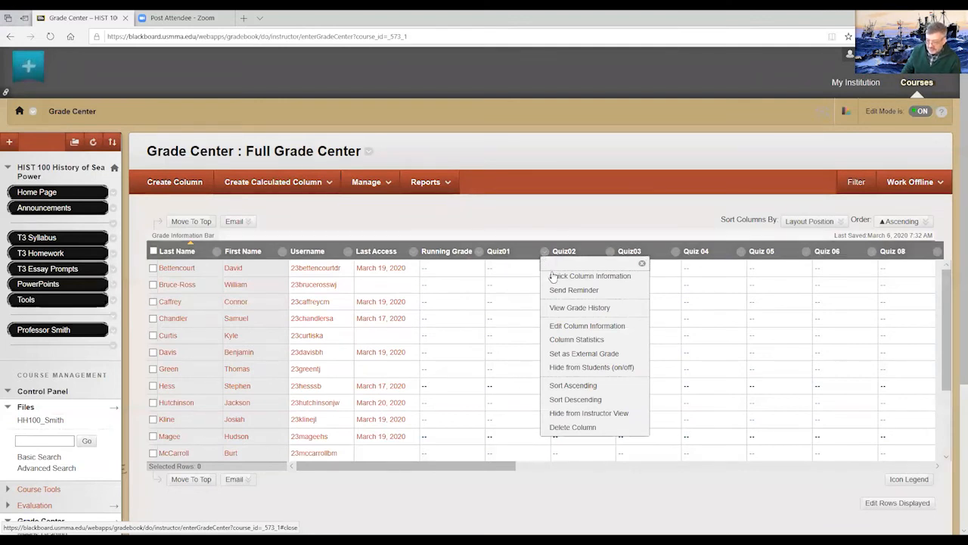
{"action": "left_click", "coordinate": [566, 326]}
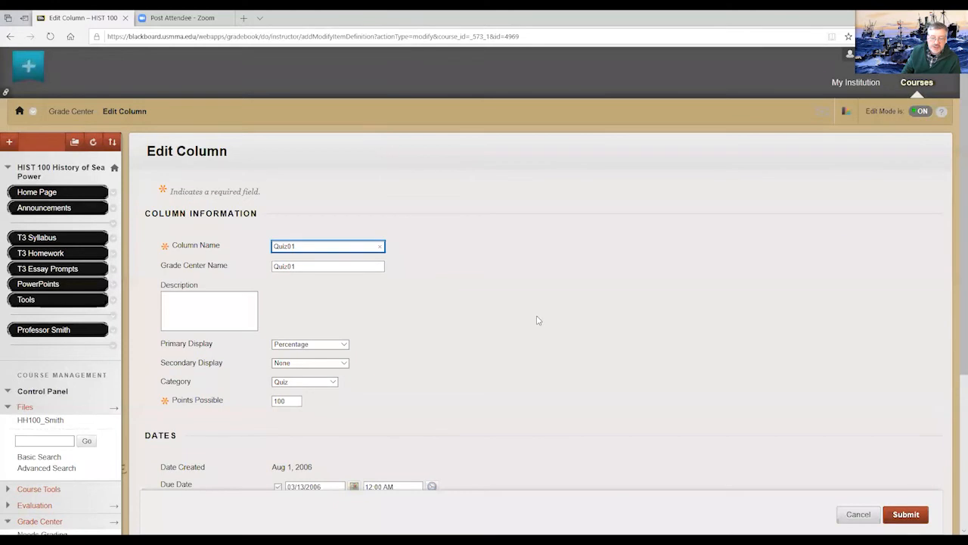
{"action": "scroll", "coordinate": [371, 303], "scroll_direction": "down", "scroll_amount": 2}
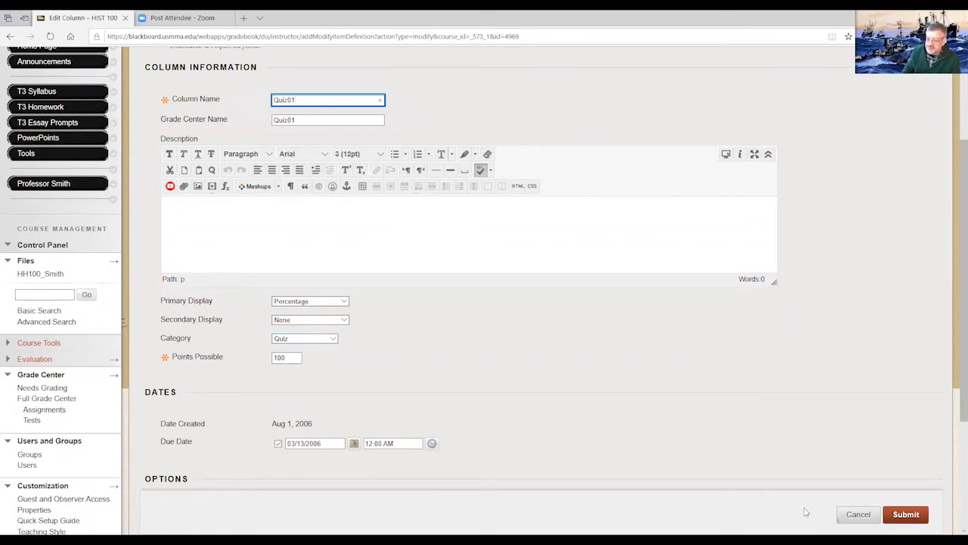
{"action": "left_click", "coordinate": [858, 515]}
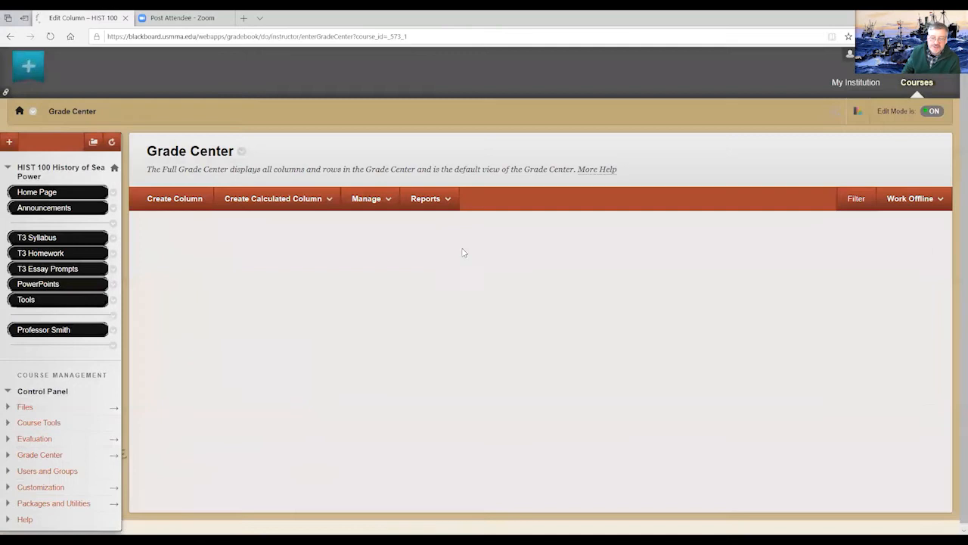
- View the course's Grade History report and return to the Full Grade Center
{"action": "left_click", "coordinate": [386, 185]}
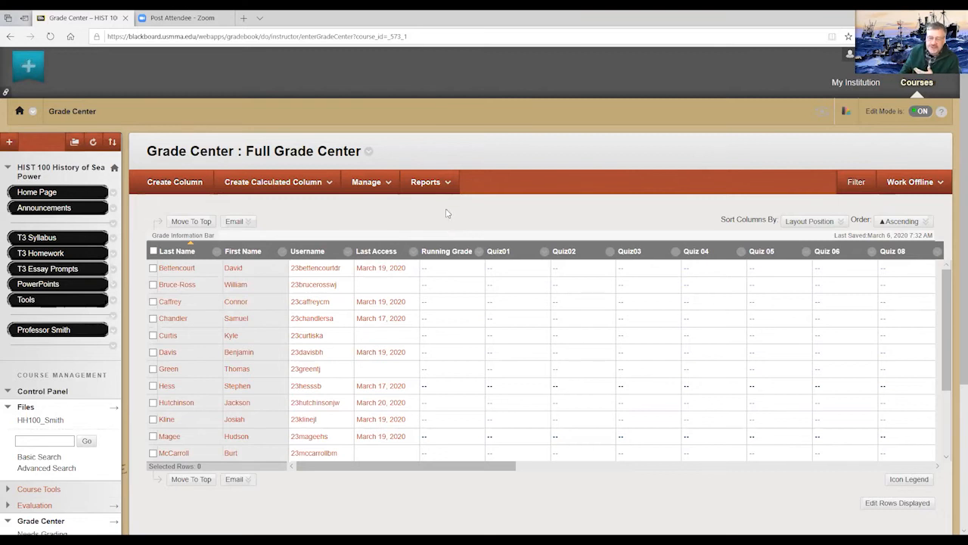
{"action": "left_click", "coordinate": [447, 184]}
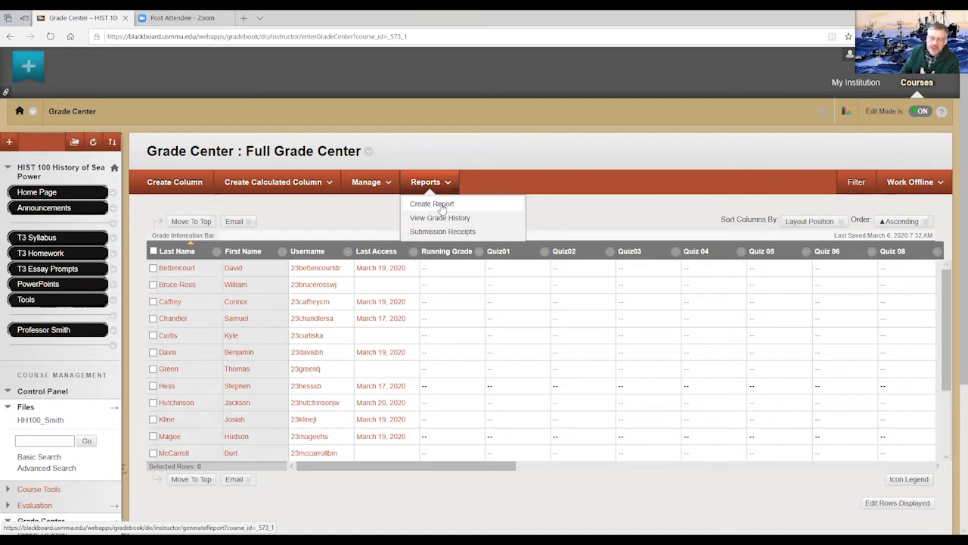
{"action": "left_click", "coordinate": [439, 218]}
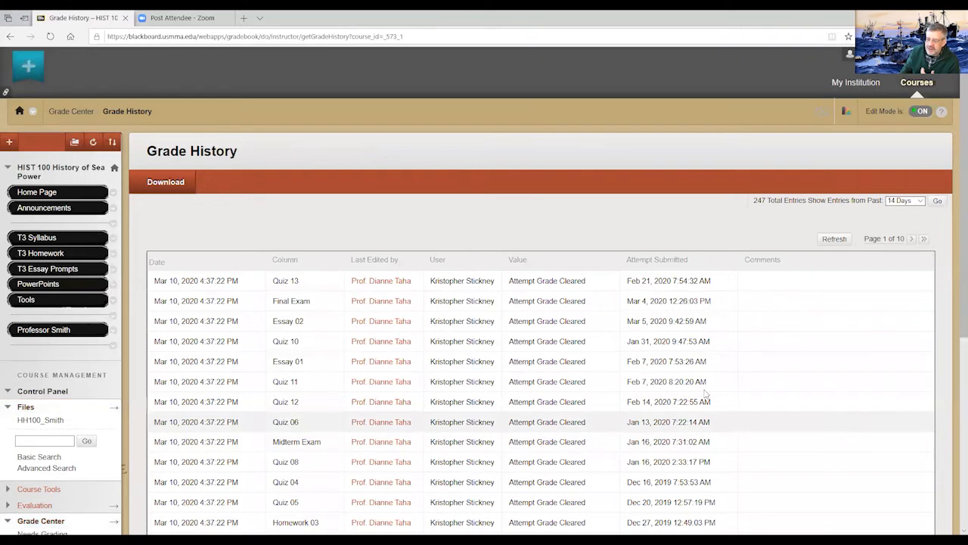
{"action": "left_click", "coordinate": [10, 38]}
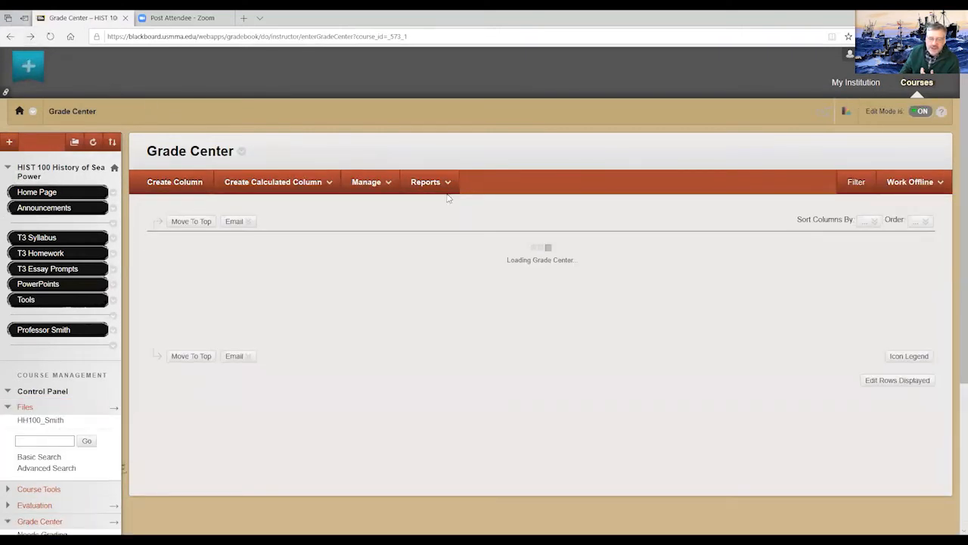
- Open the column statistics for Quiz01, review the statistics, status and grade distributions, and return to the Grade Center
{"action": "left_click", "coordinate": [445, 187]}
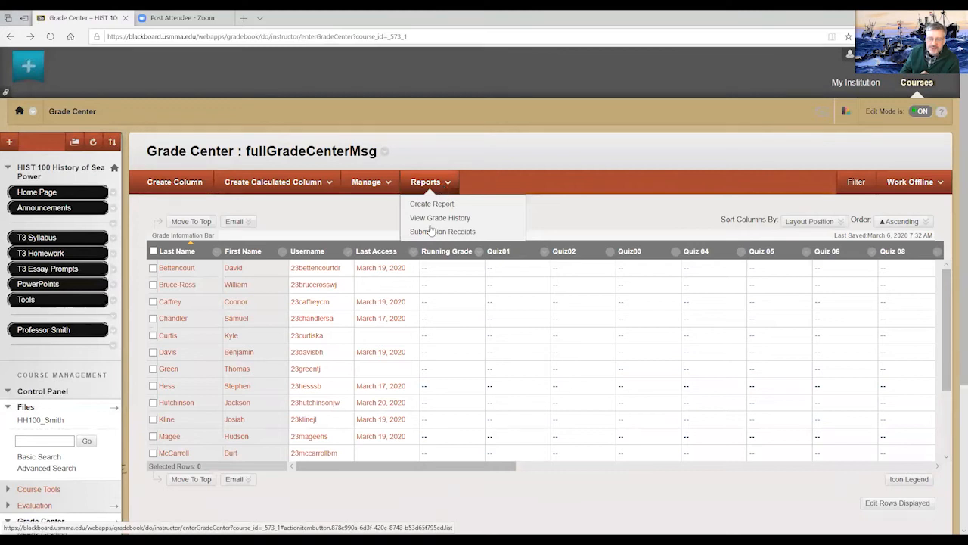
{"action": "left_click", "coordinate": [545, 252]}
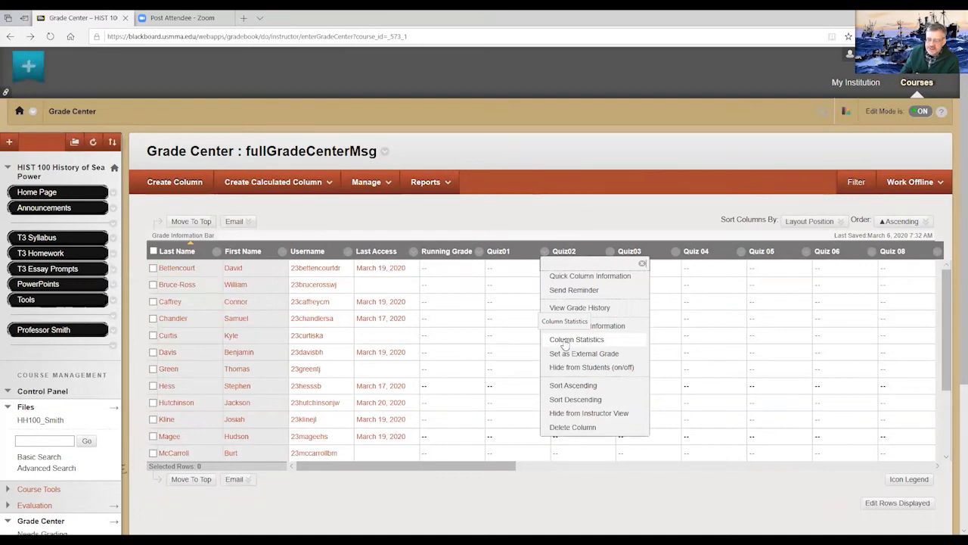
{"action": "left_click", "coordinate": [564, 342]}
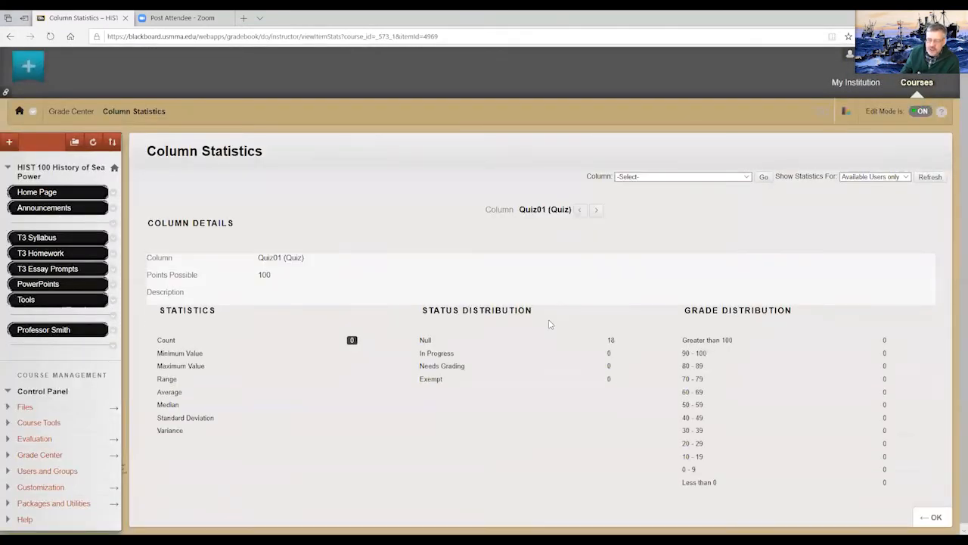
{"action": "scroll", "coordinate": [619, 332], "scroll_direction": "down", "scroll_amount": 3}
{"action": "scroll", "coordinate": [619, 333], "scroll_direction": "up", "scroll_amount": 2}
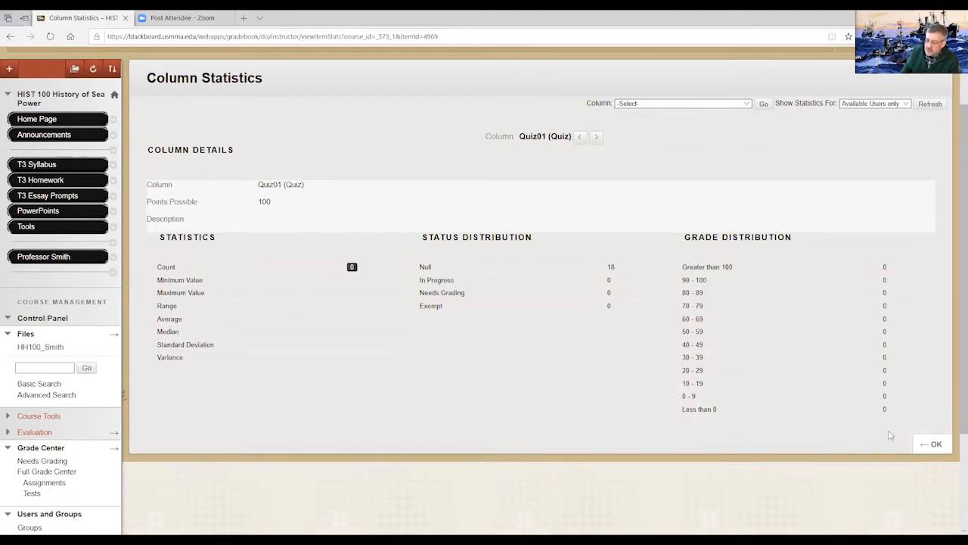
{"action": "left_click", "coordinate": [935, 445]}
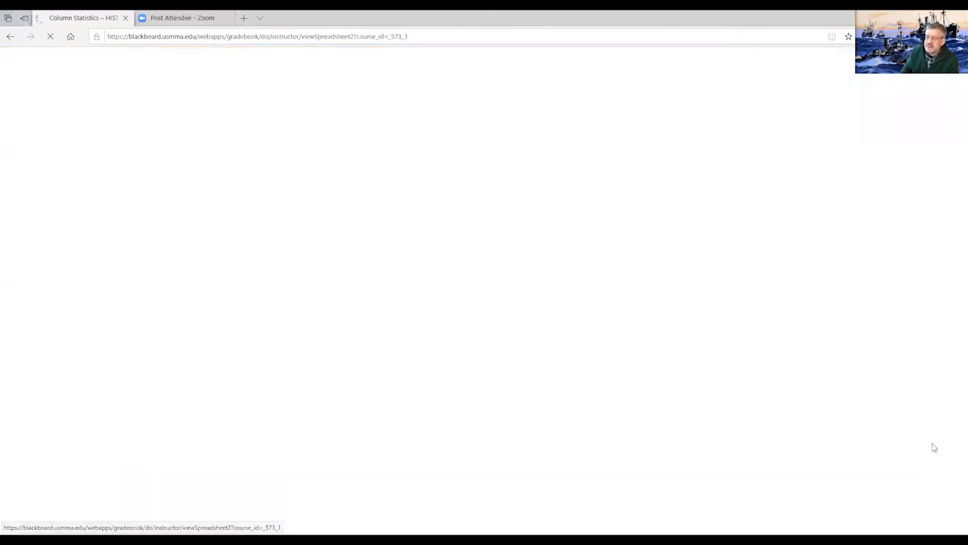
- Check the Work Offline options for uploading and downloading grades without choosing one
{"action": "left_click", "coordinate": [897, 189]}
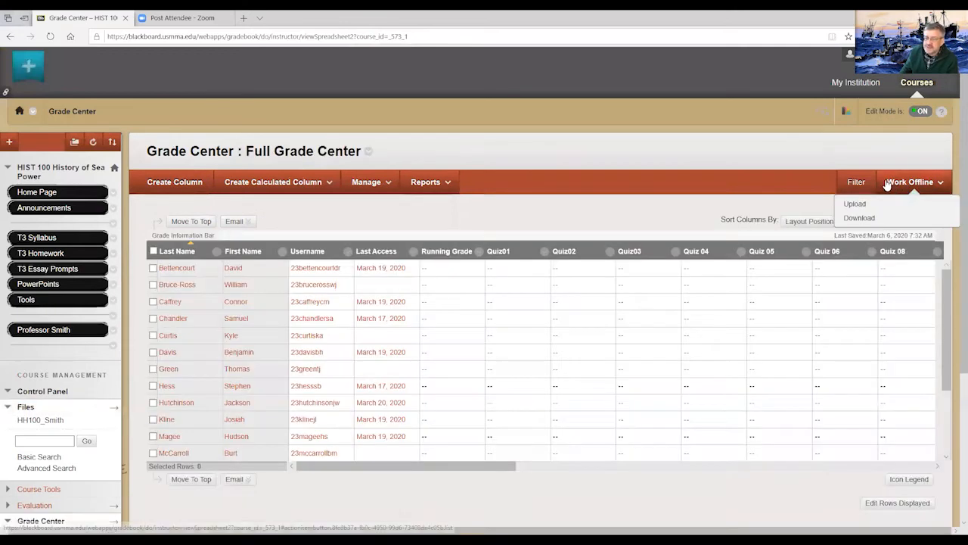
{"action": "left_click", "coordinate": [809, 156]}
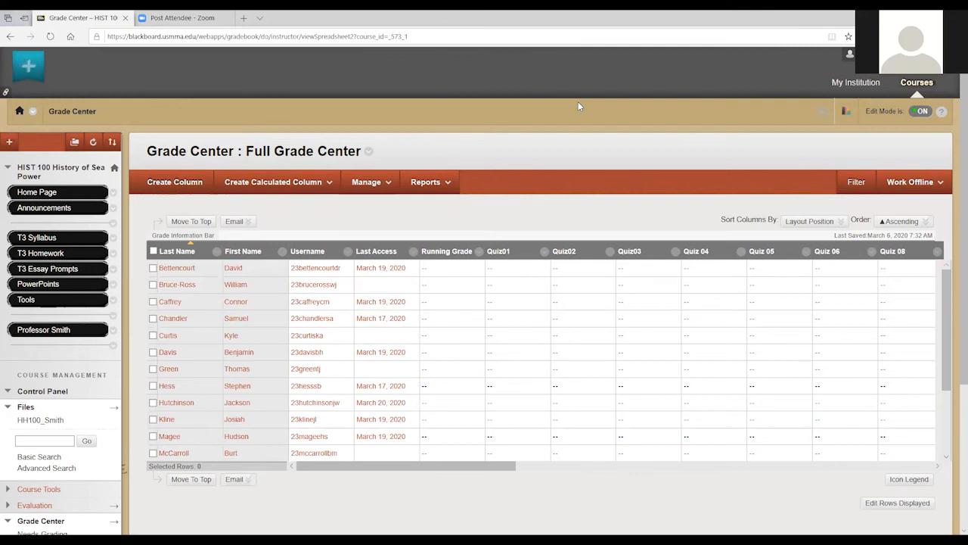
- Open the report creation form and review its header, user, column and footer information options
{"action": "left_click", "coordinate": [435, 183]}
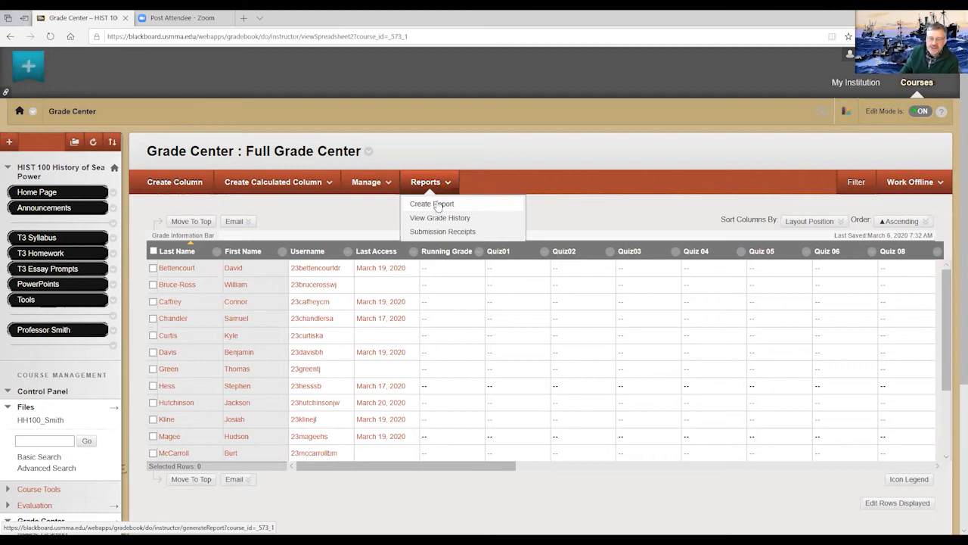
{"action": "left_click", "coordinate": [436, 205]}
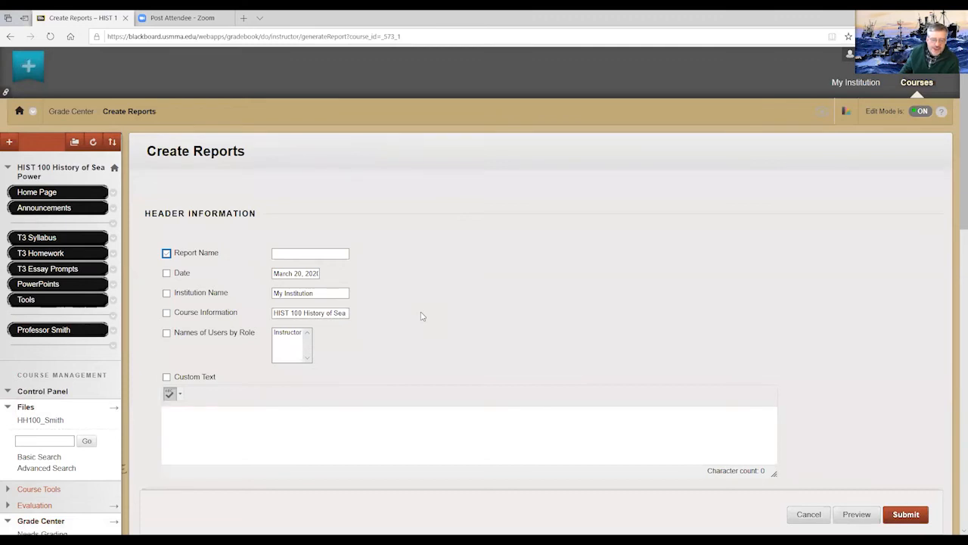
{"action": "scroll", "coordinate": [420, 316], "scroll_direction": "down", "scroll_amount": 2}
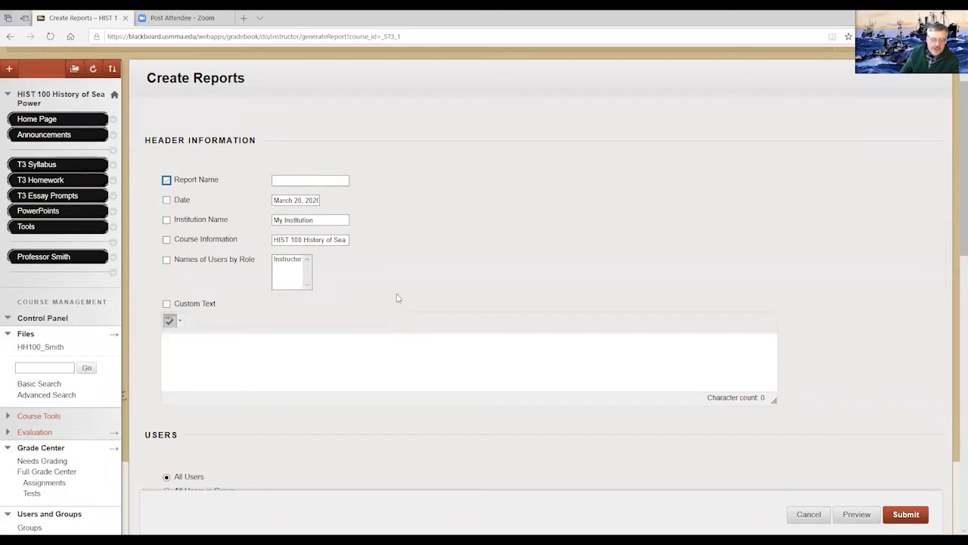
{"action": "scroll", "coordinate": [397, 298], "scroll_direction": "down", "scroll_amount": 3}
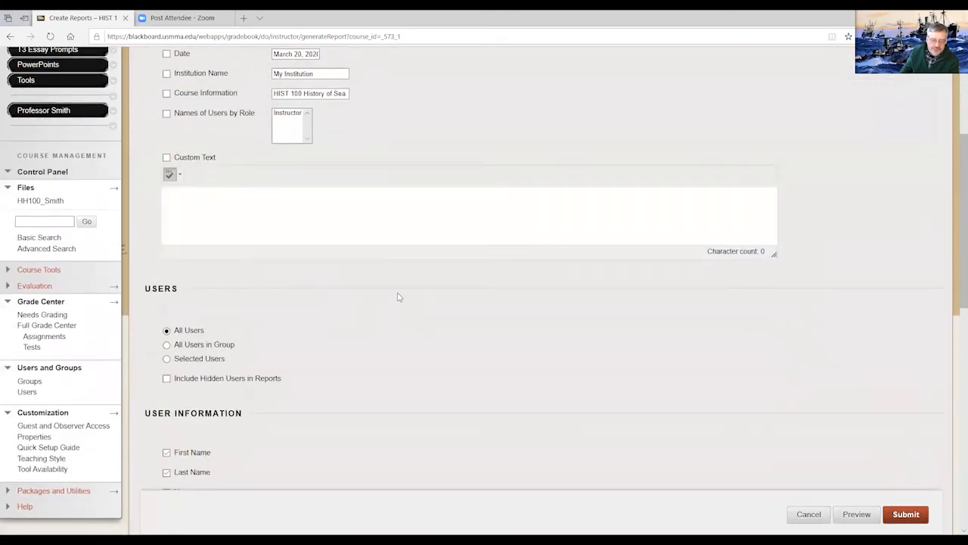
{"action": "scroll", "coordinate": [399, 298], "scroll_direction": "down", "scroll_amount": 3}
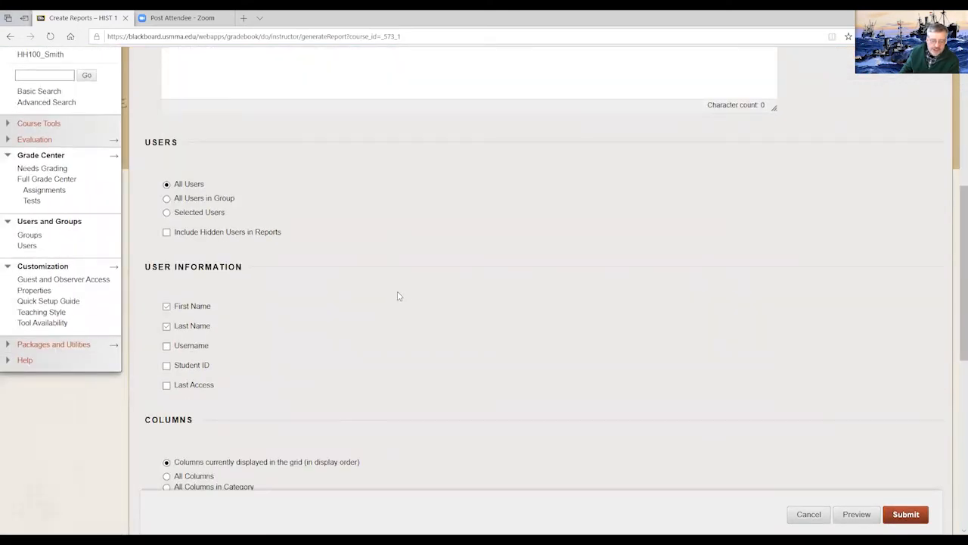
{"action": "scroll", "coordinate": [399, 296], "scroll_direction": "down", "scroll_amount": 2}
{"action": "scroll", "coordinate": [399, 297], "scroll_direction": "down", "scroll_amount": 1}
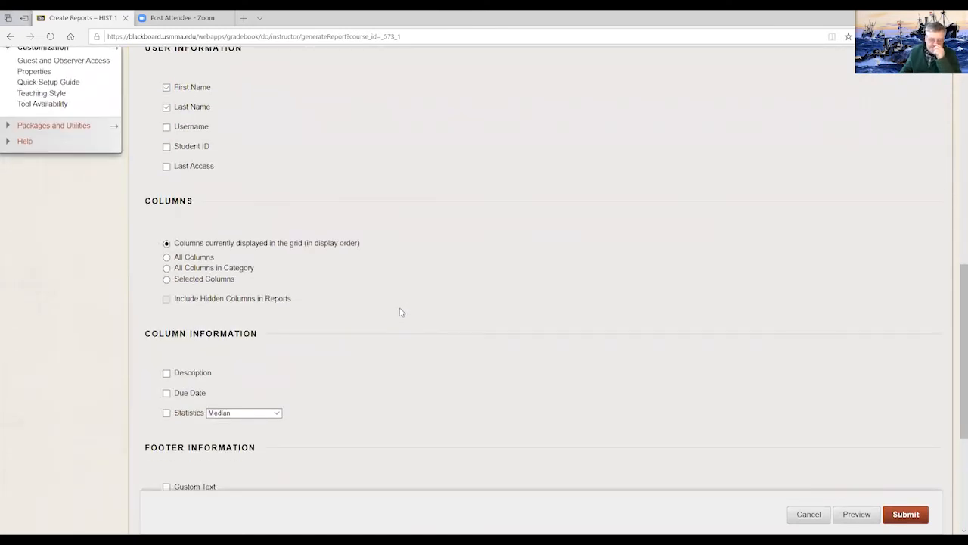
{"action": "scroll", "coordinate": [401, 312], "scroll_direction": "down", "scroll_amount": 1}
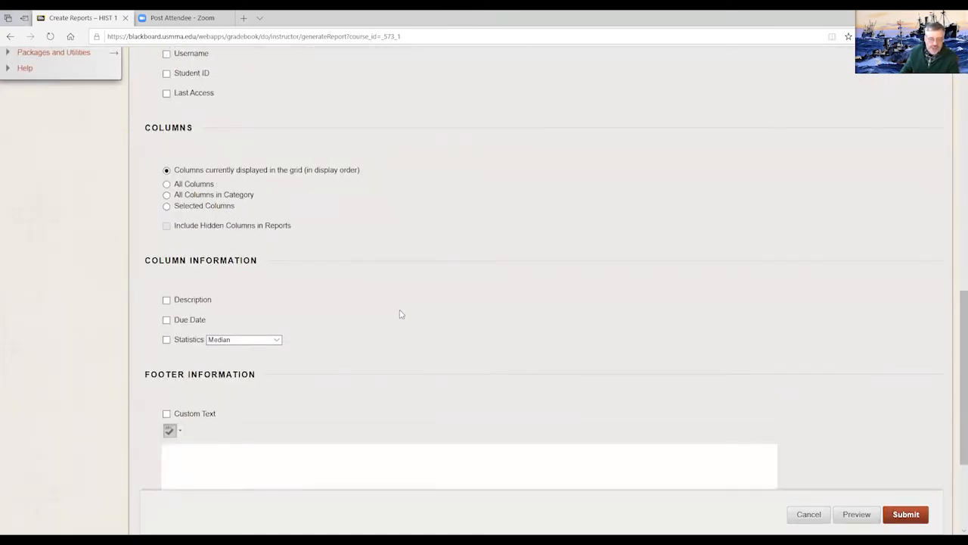
{"action": "scroll", "coordinate": [401, 312], "scroll_direction": "down", "scroll_amount": 2}
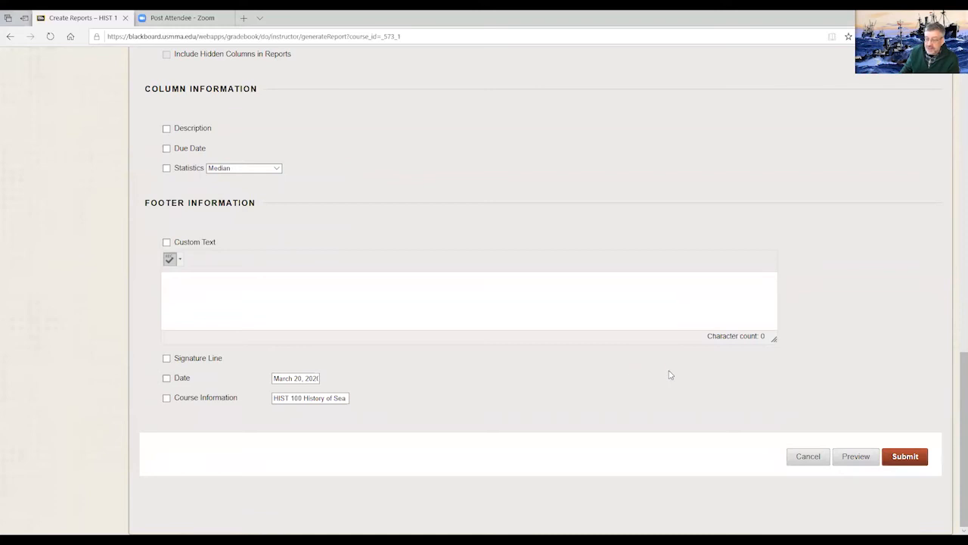
{"action": "scroll", "coordinate": [668, 374], "scroll_direction": "up", "scroll_amount": 10}
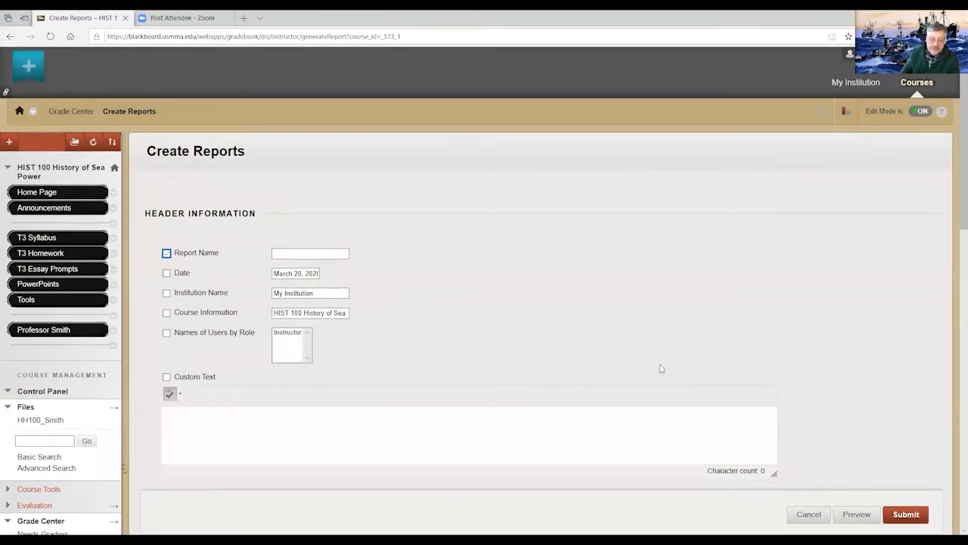
{"action": "scroll", "coordinate": [657, 357], "scroll_direction": "down", "scroll_amount": 2}
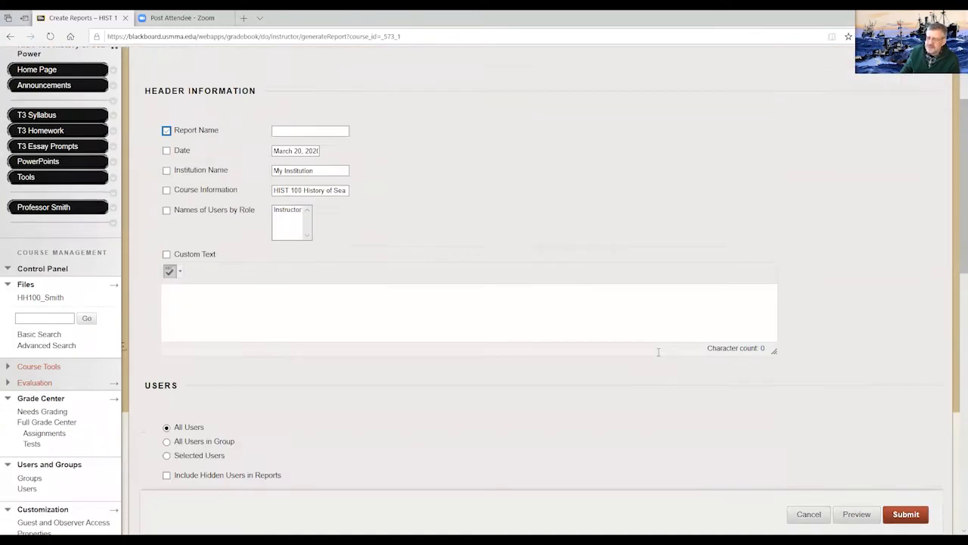
{"action": "scroll", "coordinate": [651, 359], "scroll_direction": "up", "scroll_amount": 2}
{"action": "scroll", "coordinate": [681, 386], "scroll_direction": "down", "scroll_amount": 3}
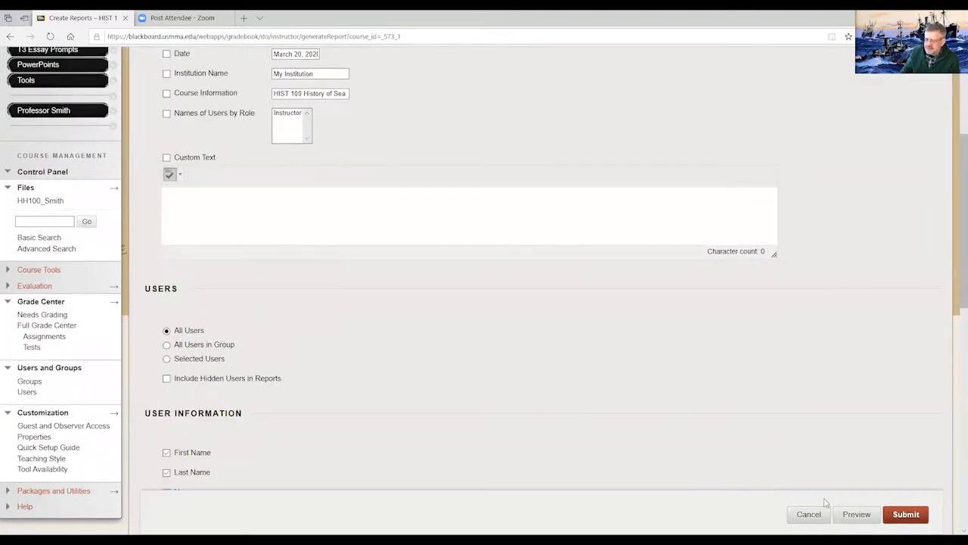
- Try to preview the report without entering a report name, and cancel the report
{"action": "left_click", "coordinate": [857, 515]}
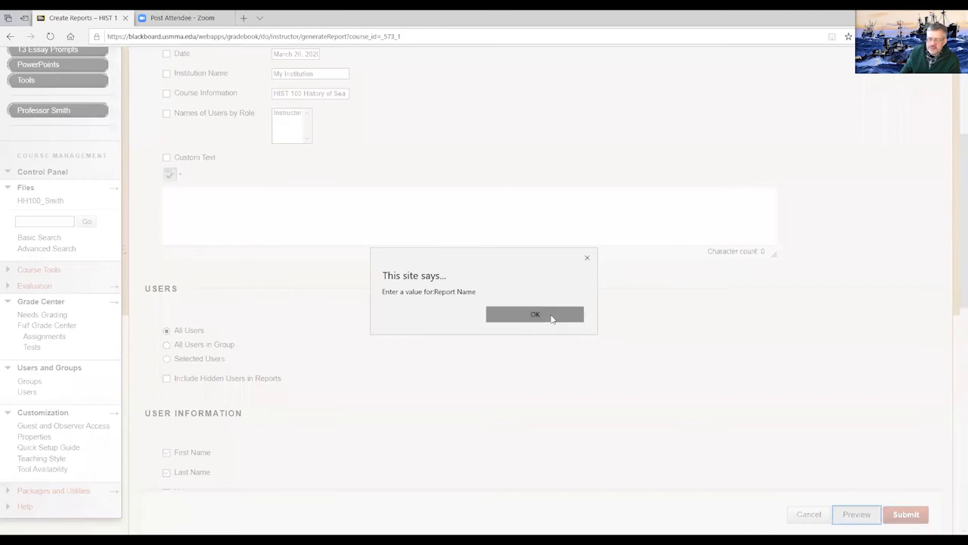
{"action": "key", "text": "Return"}
{"action": "left_click", "coordinate": [809, 514]}
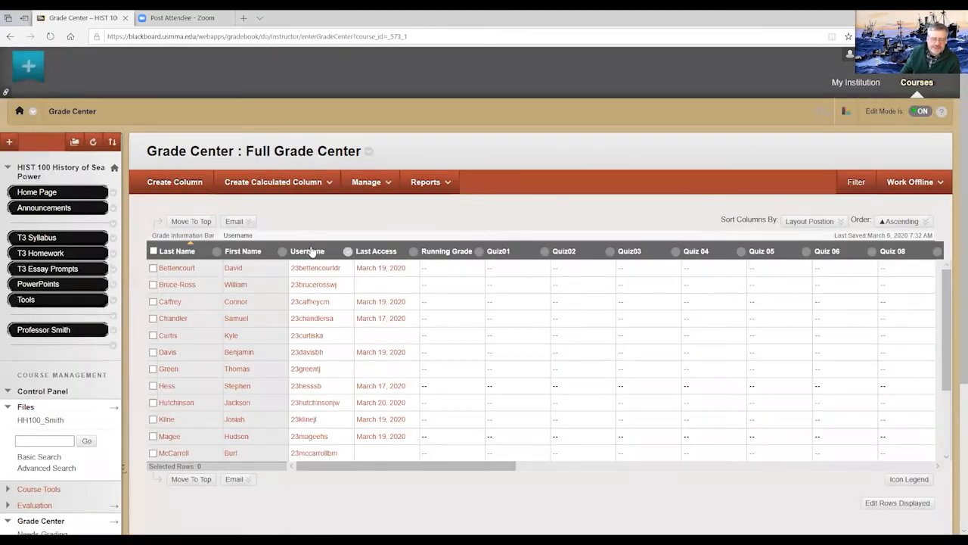
- Open the offline grade download settings, review the data, delimiter and hidden information options, and cancel
{"action": "left_click", "coordinate": [448, 185]}
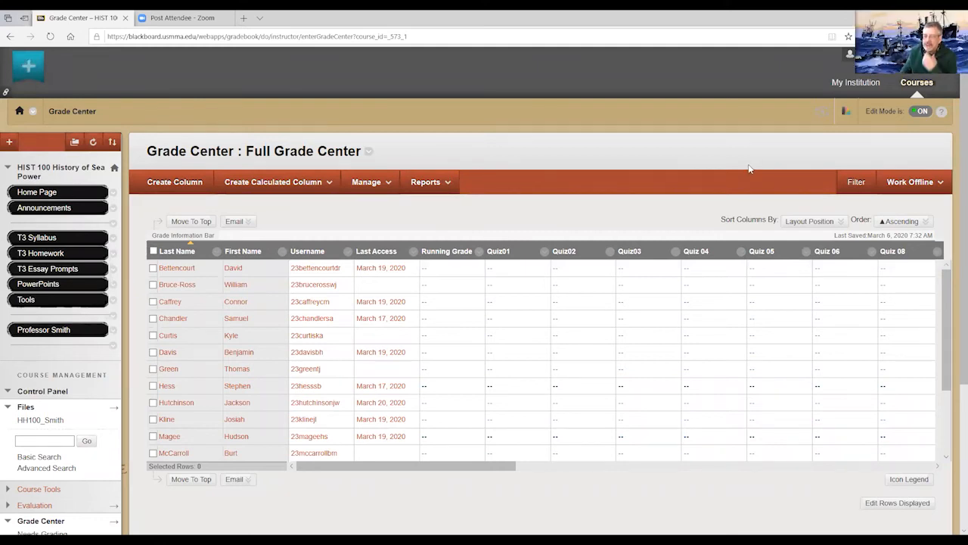
{"action": "left_click", "coordinate": [936, 185]}
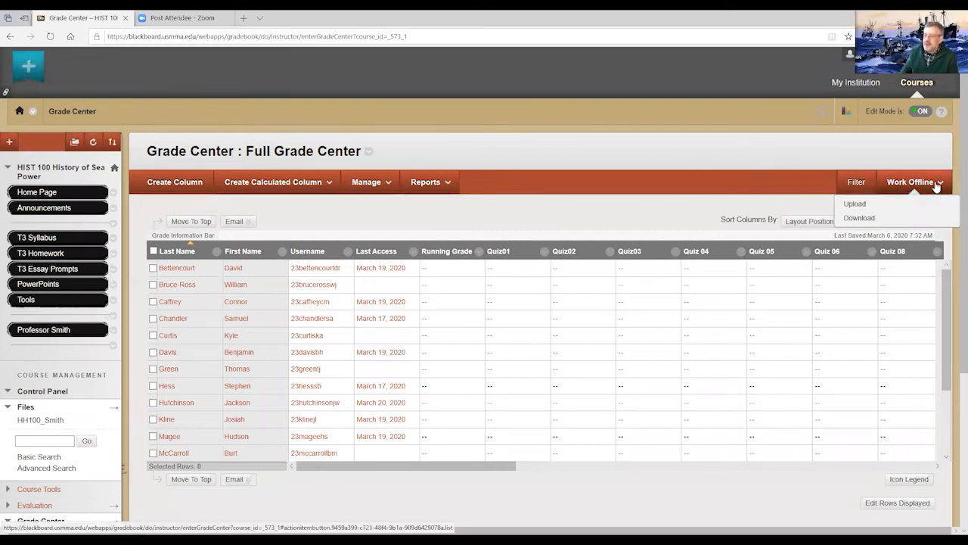
{"action": "left_click", "coordinate": [859, 218]}
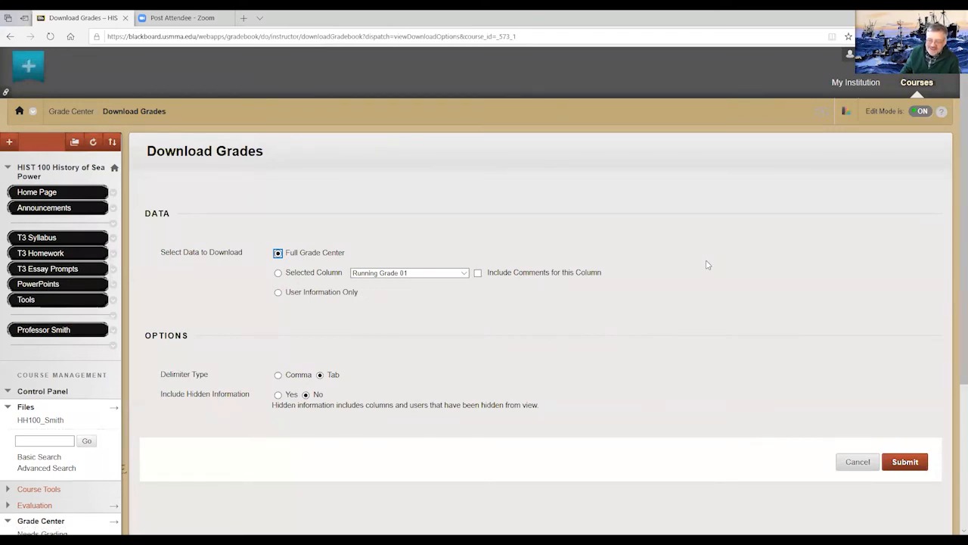
{"action": "left_click", "coordinate": [857, 463]}
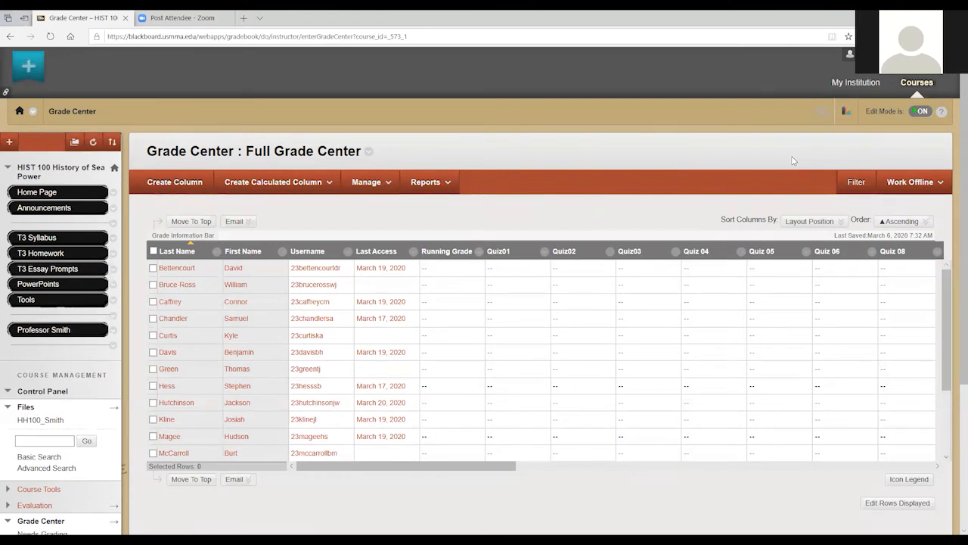
- Open the Quiz01 column's information for editing, check its Points Possible setting, and cancel
{"action": "left_click", "coordinate": [544, 254]}
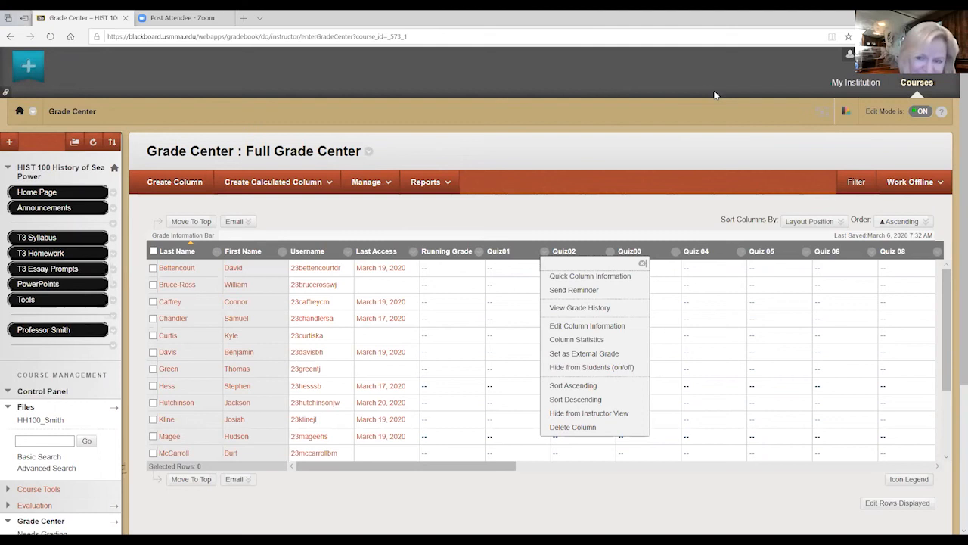
{"action": "left_click", "coordinate": [917, 184]}
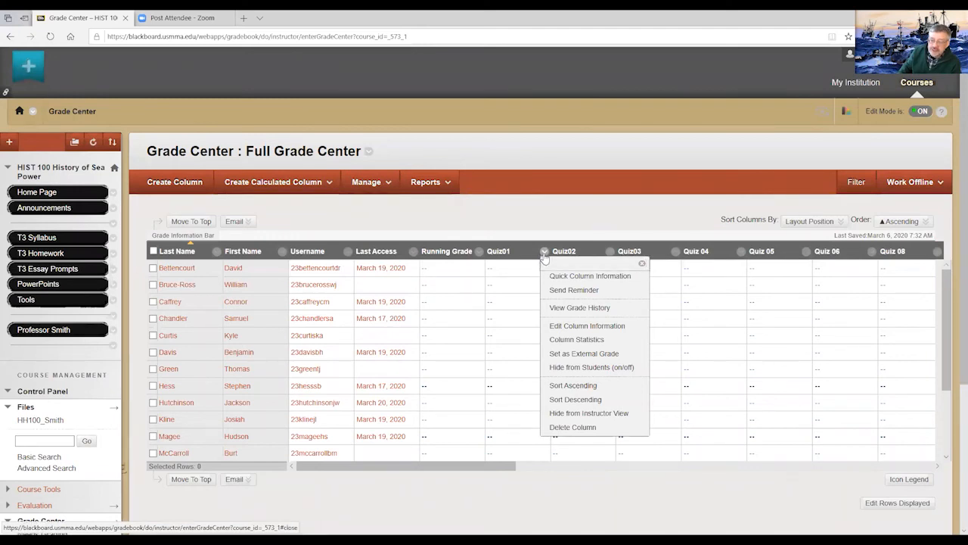
{"action": "left_click", "coordinate": [568, 330]}
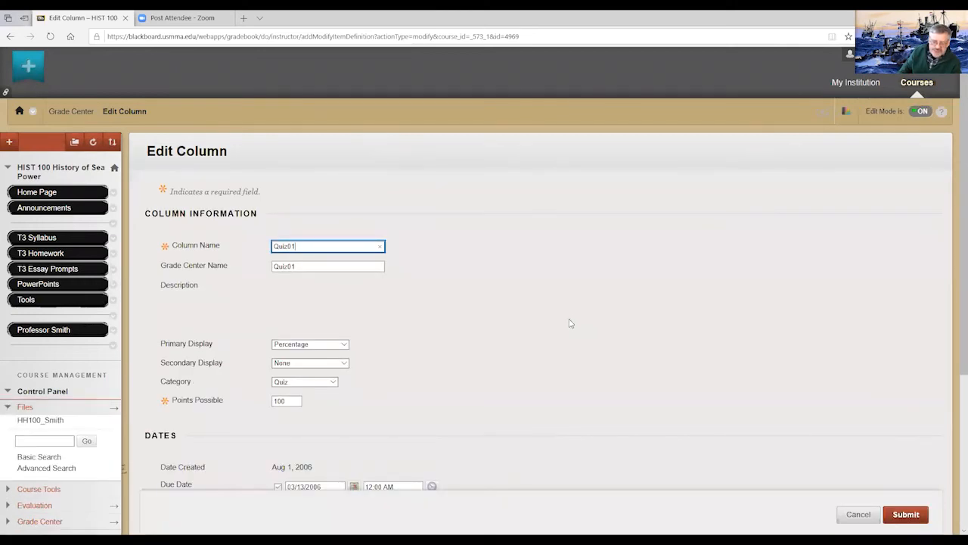
{"action": "scroll", "coordinate": [572, 322], "scroll_direction": "down", "scroll_amount": 3}
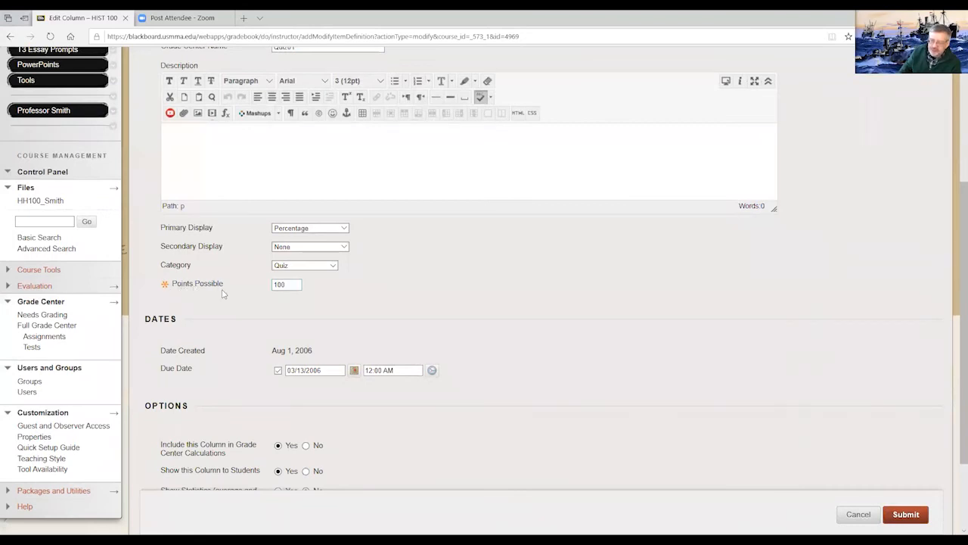
{"action": "left_click", "coordinate": [291, 284]}
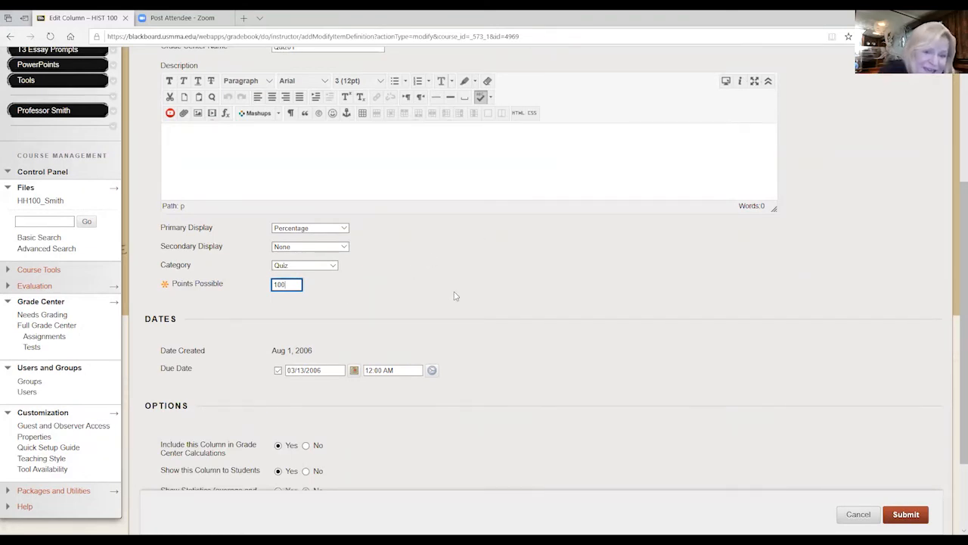
{"action": "scroll", "coordinate": [454, 295], "scroll_direction": "up", "scroll_amount": 3}
{"action": "scroll", "coordinate": [506, 296], "scroll_direction": "down", "scroll_amount": 2}
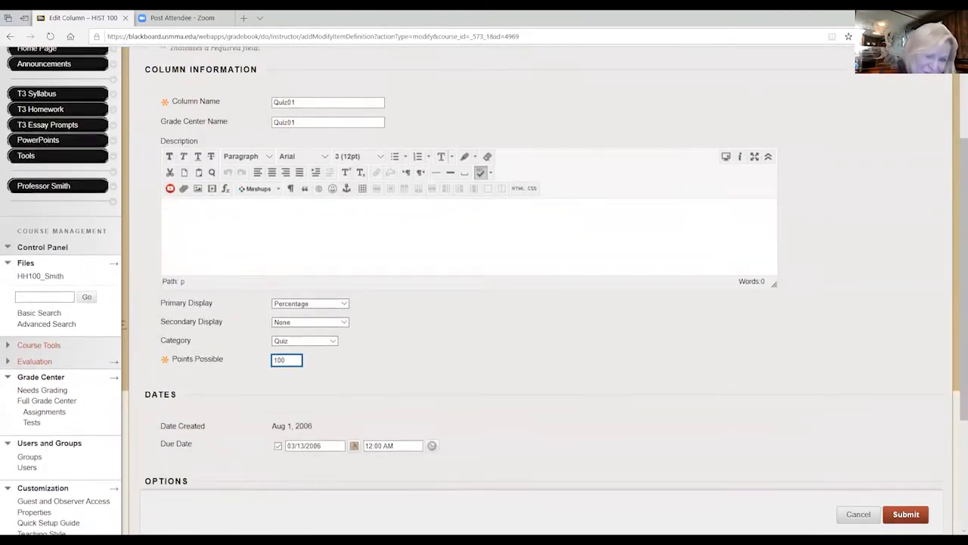
{"action": "left_click", "coordinate": [859, 514]}
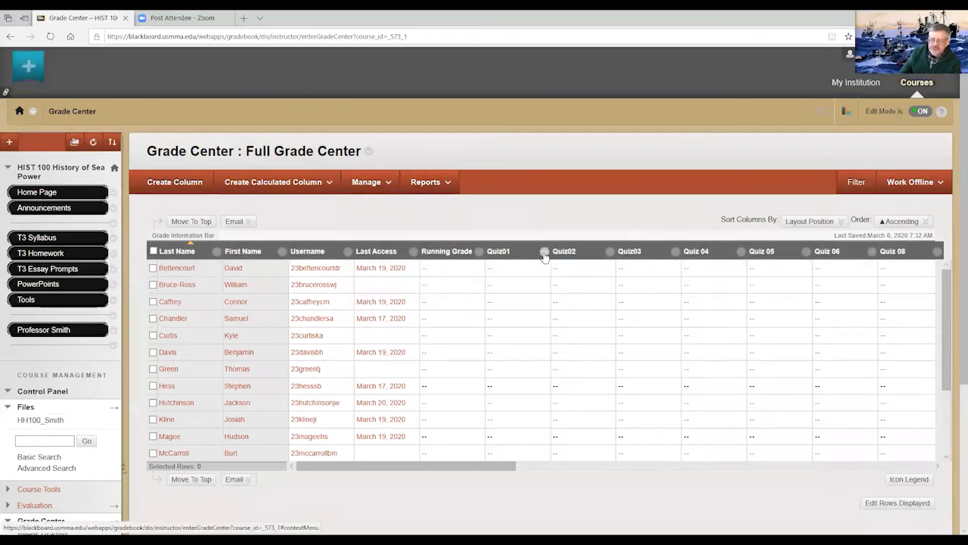
- Reopen the Quiz01 column's information, review the calculation, student visibility and statistics options, and cancel
{"action": "left_click", "coordinate": [545, 253]}
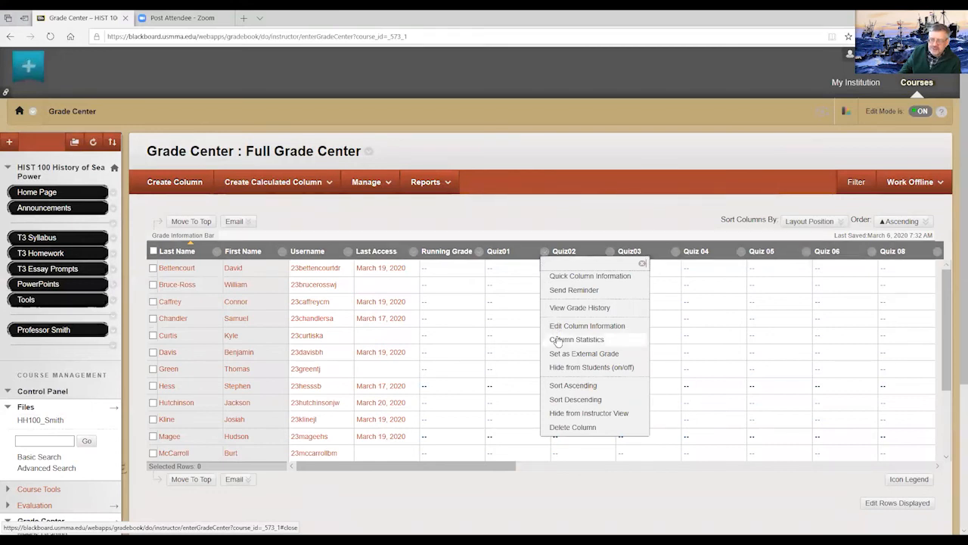
{"action": "left_click", "coordinate": [609, 327]}
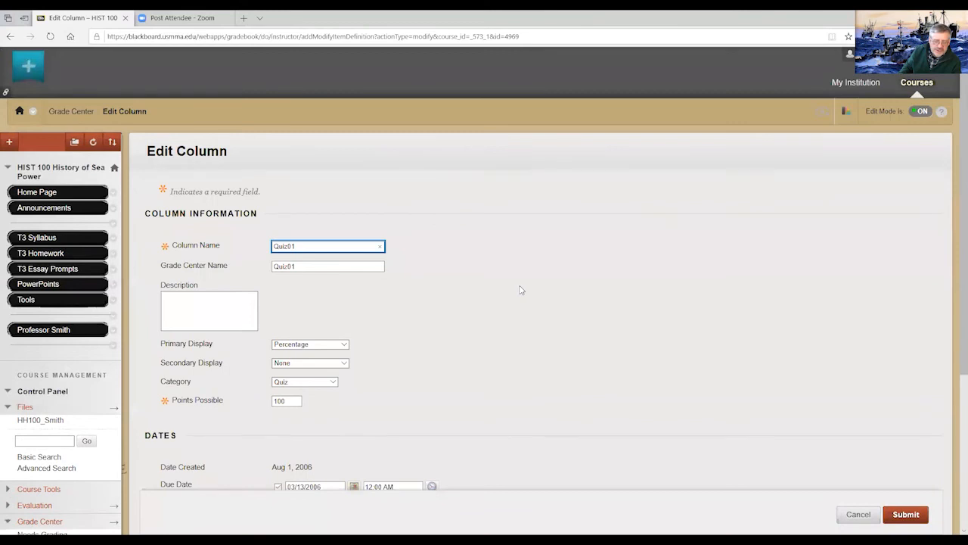
{"action": "scroll", "coordinate": [520, 290], "scroll_direction": "down", "scroll_amount": 8}
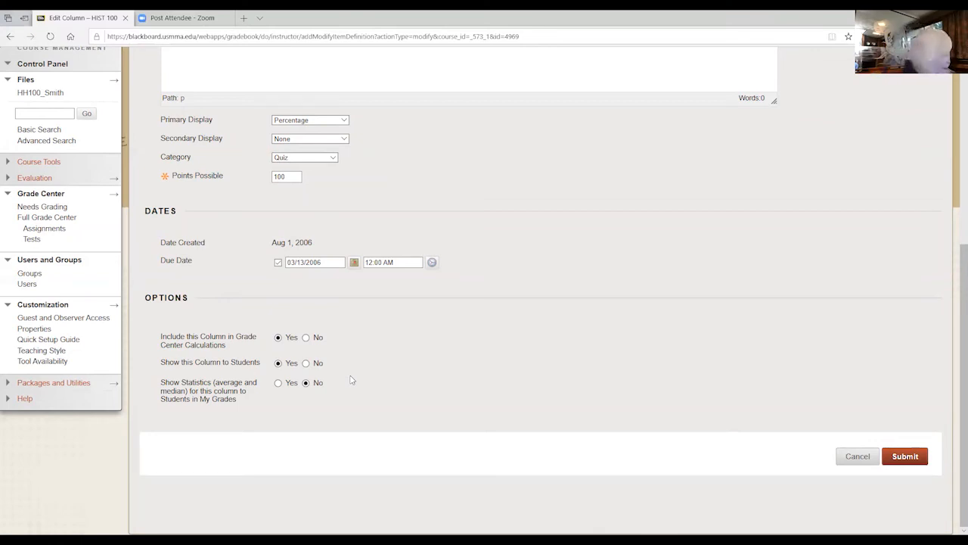
{"action": "left_click", "coordinate": [863, 459]}
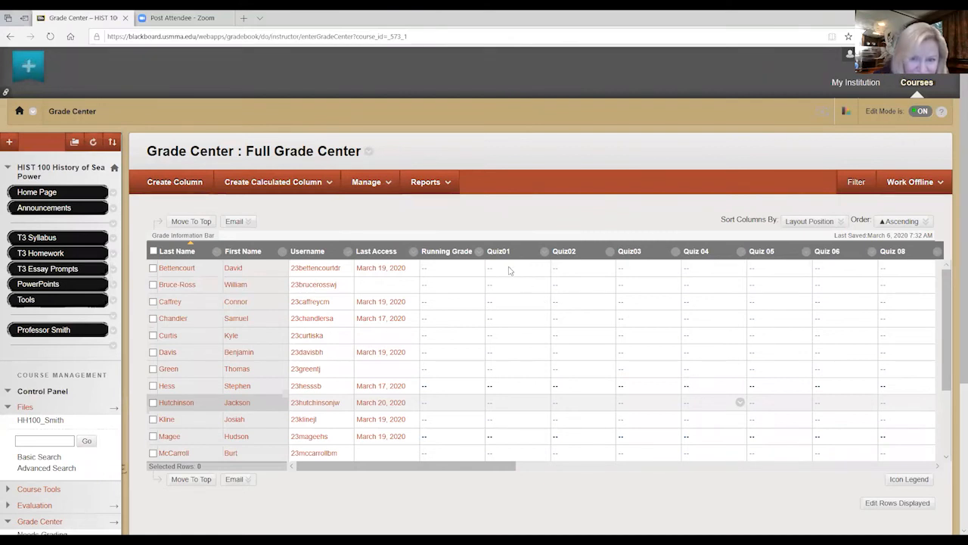
- Check the Quiz01 column's hide and delete options, and review the full column list in Column Organization
{"action": "left_click", "coordinate": [545, 254]}
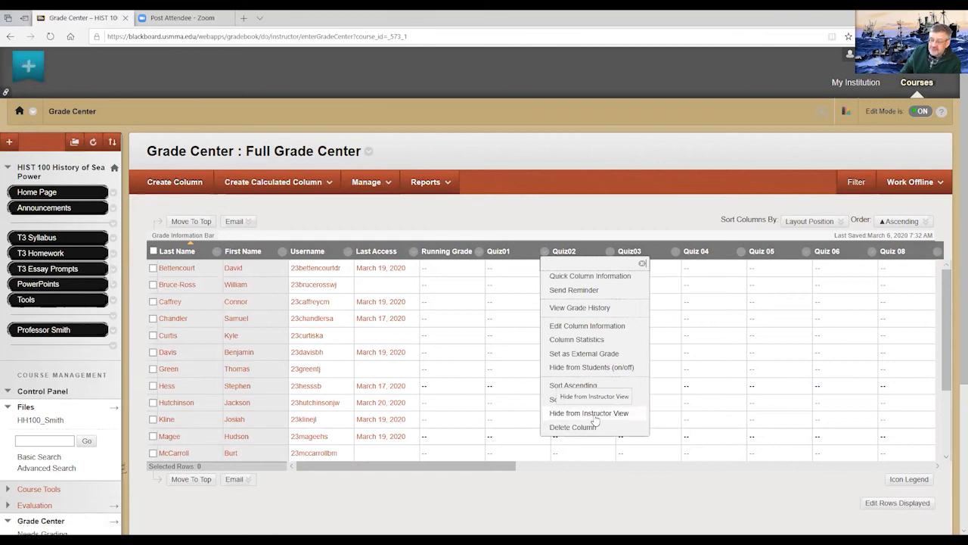
{"action": "left_click", "coordinate": [380, 183]}
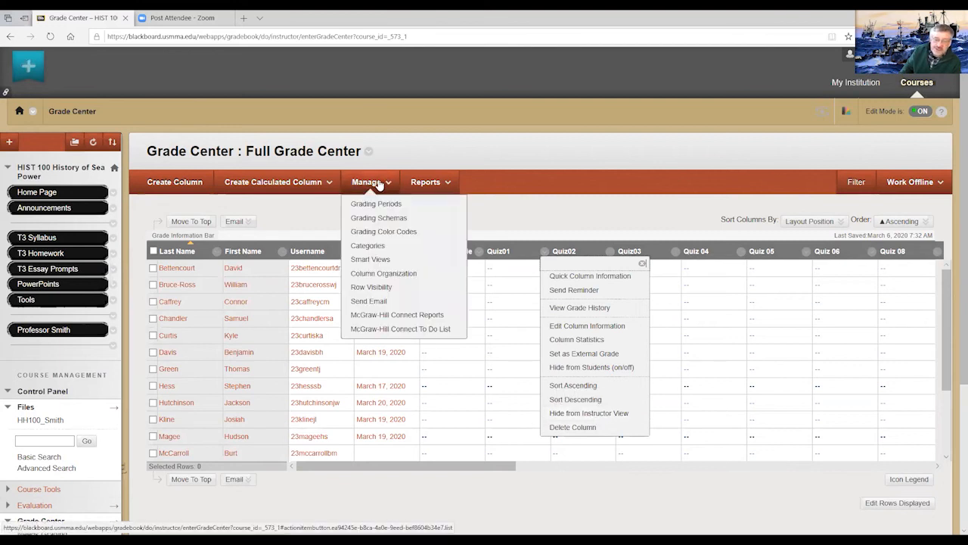
{"action": "left_click", "coordinate": [375, 276]}
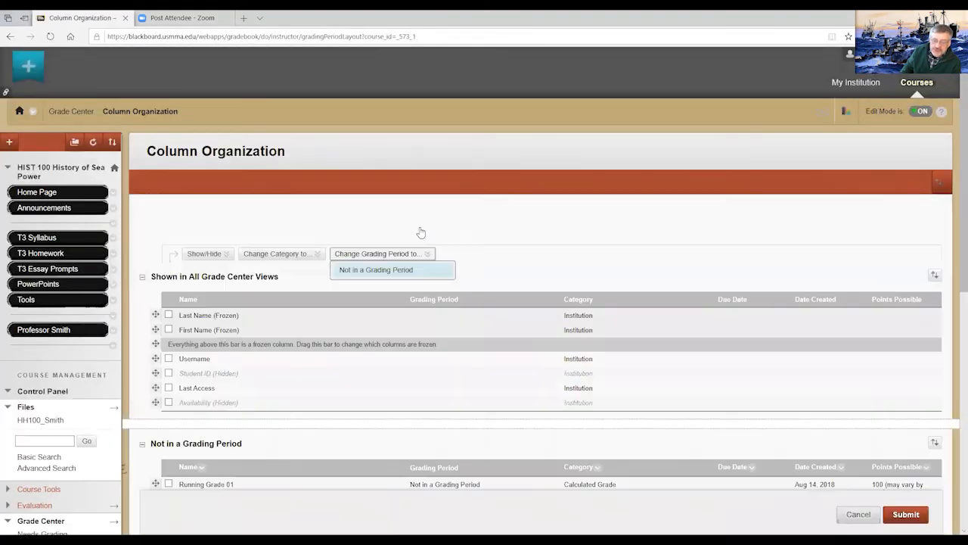
{"action": "scroll", "coordinate": [495, 231], "scroll_direction": "down", "scroll_amount": 3}
{"action": "scroll", "coordinate": [496, 231], "scroll_direction": "down", "scroll_amount": 3}
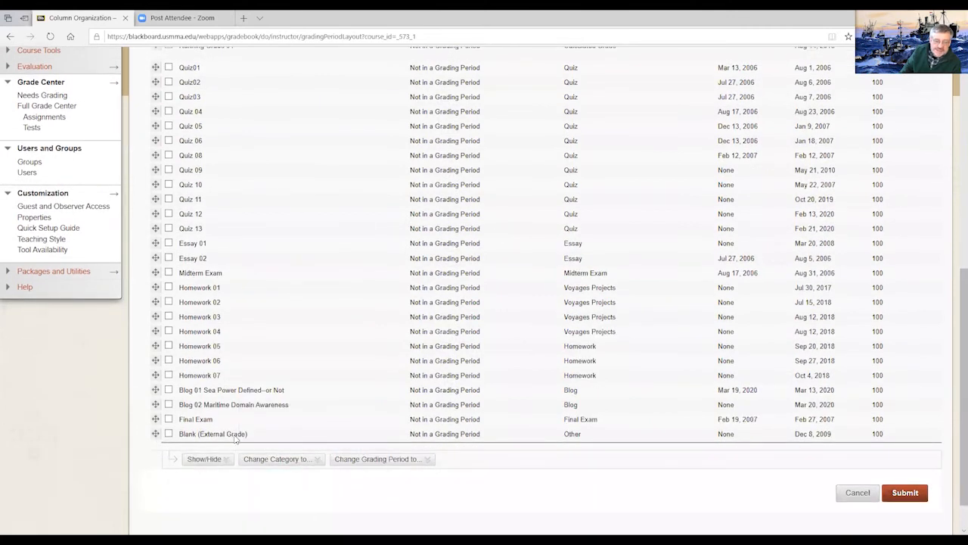
{"action": "scroll", "coordinate": [236, 439], "scroll_direction": "up", "scroll_amount": 5}
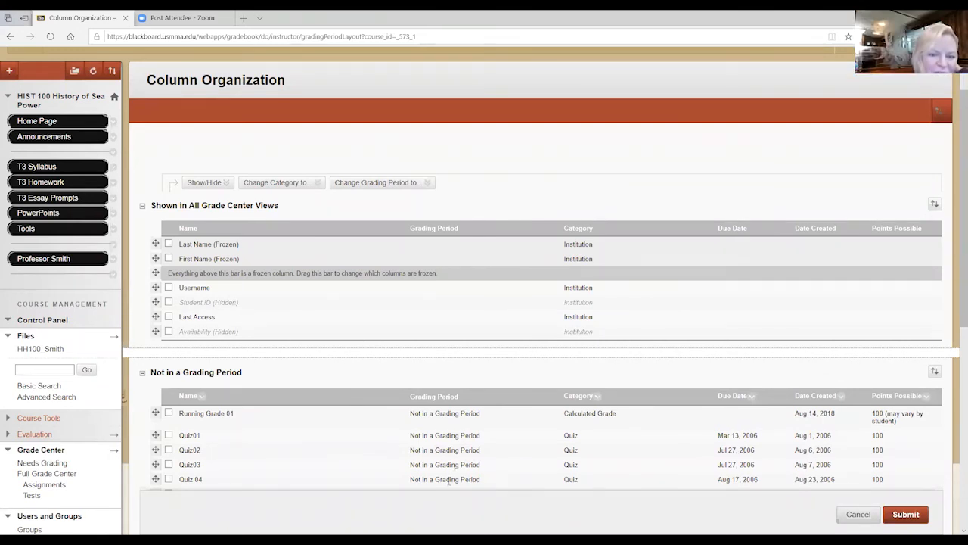
{"action": "scroll", "coordinate": [450, 480], "scroll_direction": "up", "scroll_amount": 1}
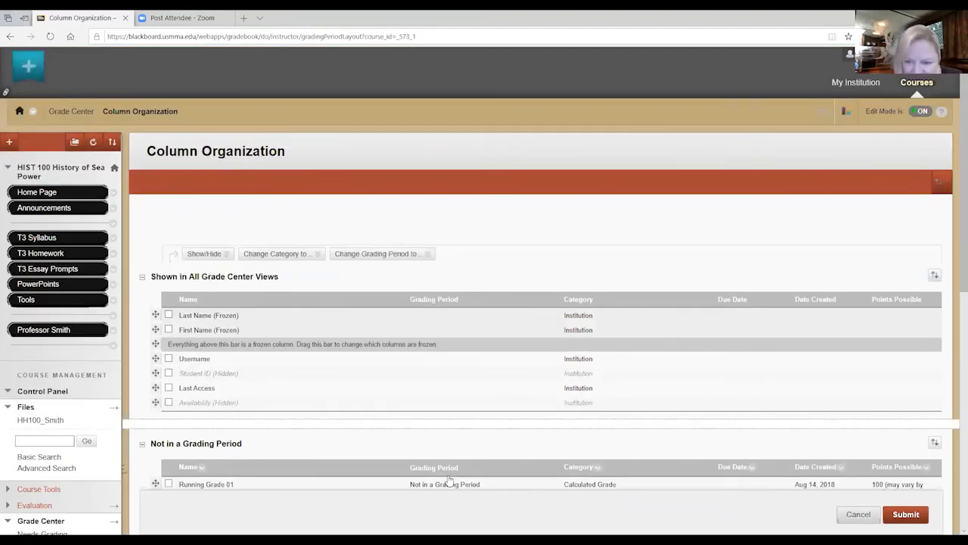
{"action": "scroll", "coordinate": [450, 481], "scroll_direction": "down", "scroll_amount": 2}
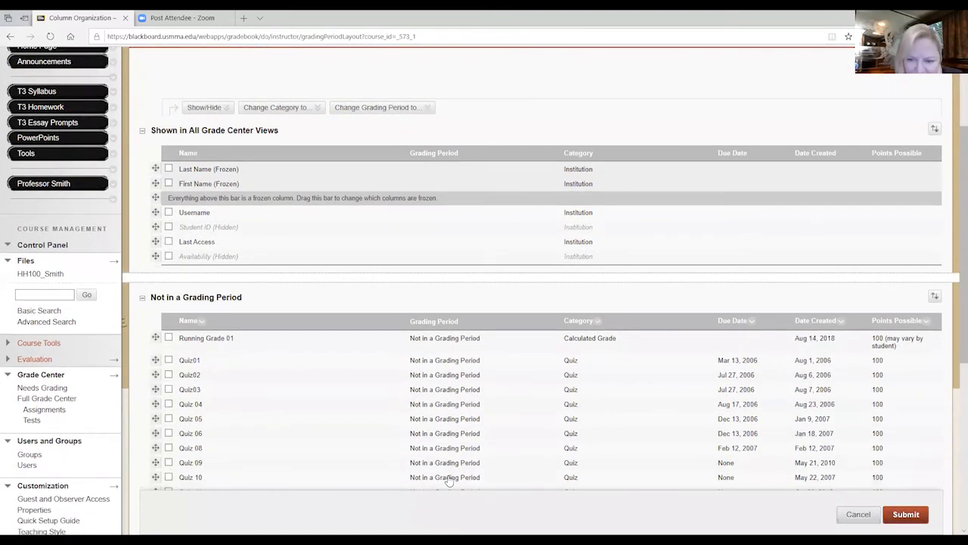
- Look through the columns not in a grading period down to Blank (External Grade), and cancel Column Organization without saving
{"action": "scroll", "coordinate": [449, 480], "scroll_direction": "down", "scroll_amount": 3}
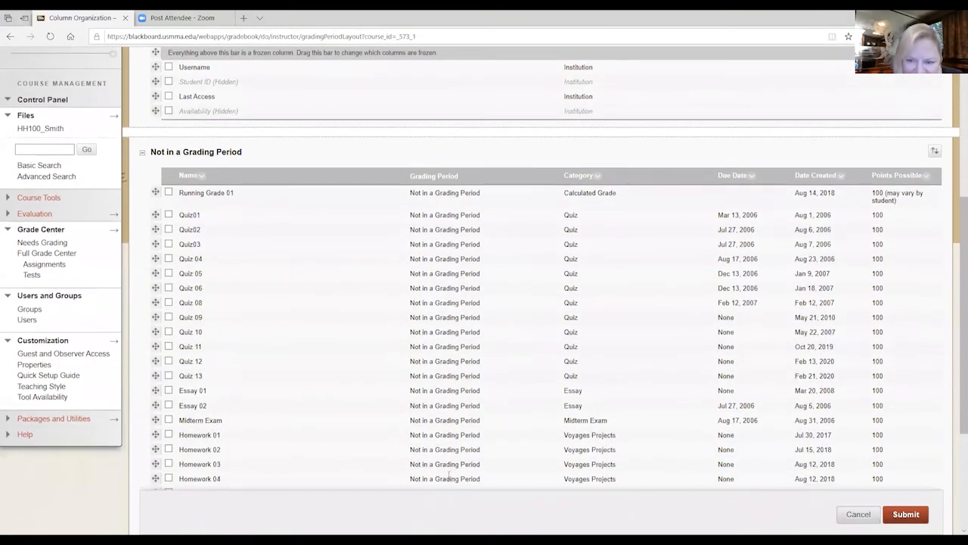
{"action": "scroll", "coordinate": [449, 481], "scroll_direction": "down", "scroll_amount": 1}
{"action": "scroll", "coordinate": [454, 480], "scroll_direction": "up", "scroll_amount": 4}
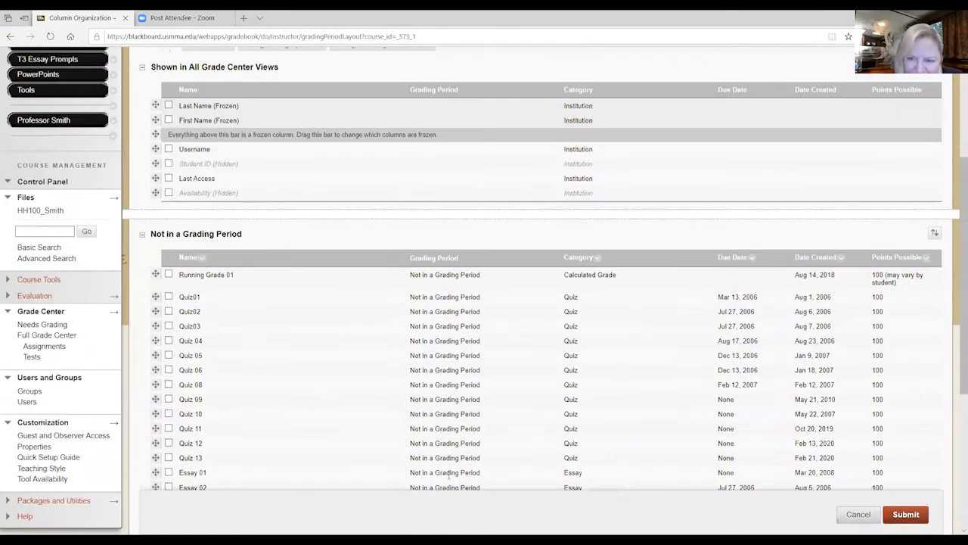
{"action": "scroll", "coordinate": [509, 483], "scroll_direction": "down", "scroll_amount": 5}
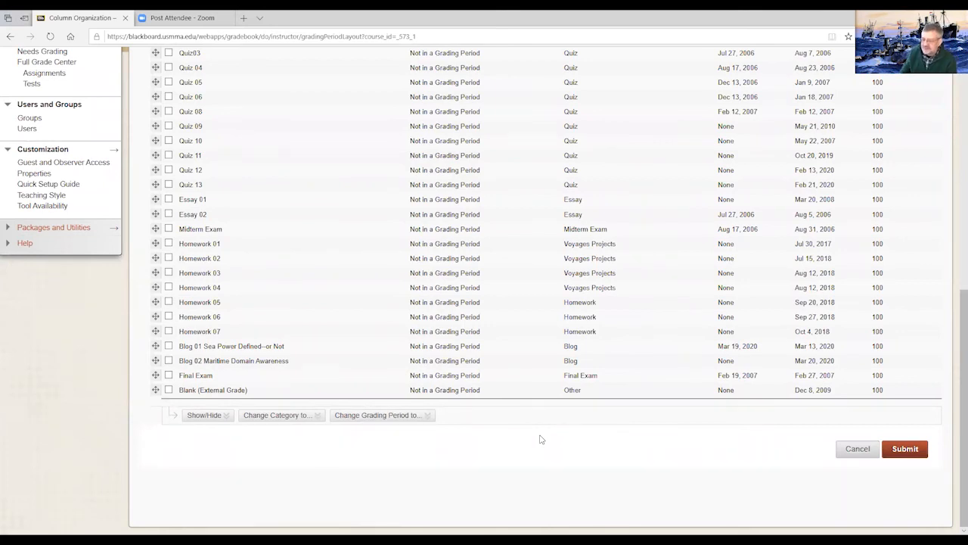
{"action": "left_click", "coordinate": [857, 452]}
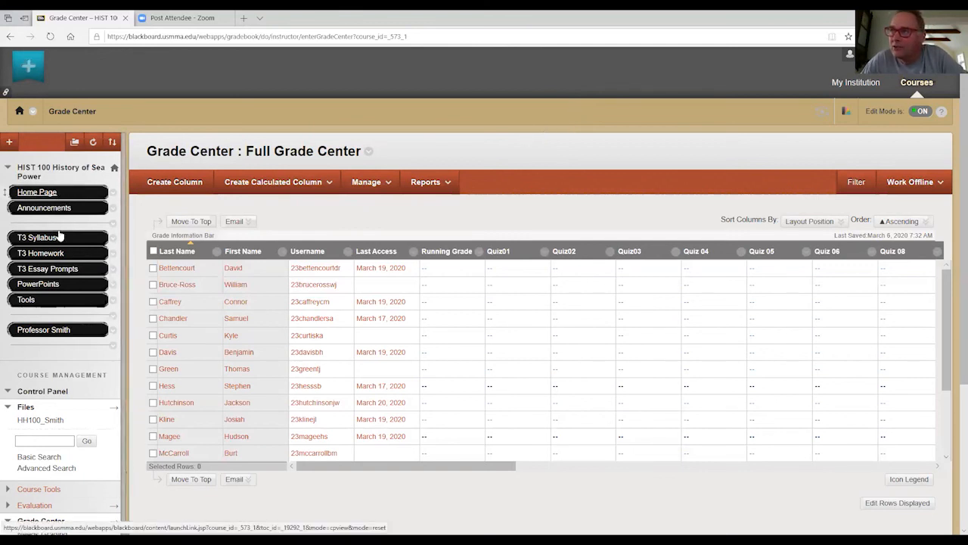
- Open the course's Teaching Style customization and review the course structure, theme and menu style settings
{"action": "scroll", "coordinate": [62, 233], "scroll_direction": "down", "scroll_amount": 3}
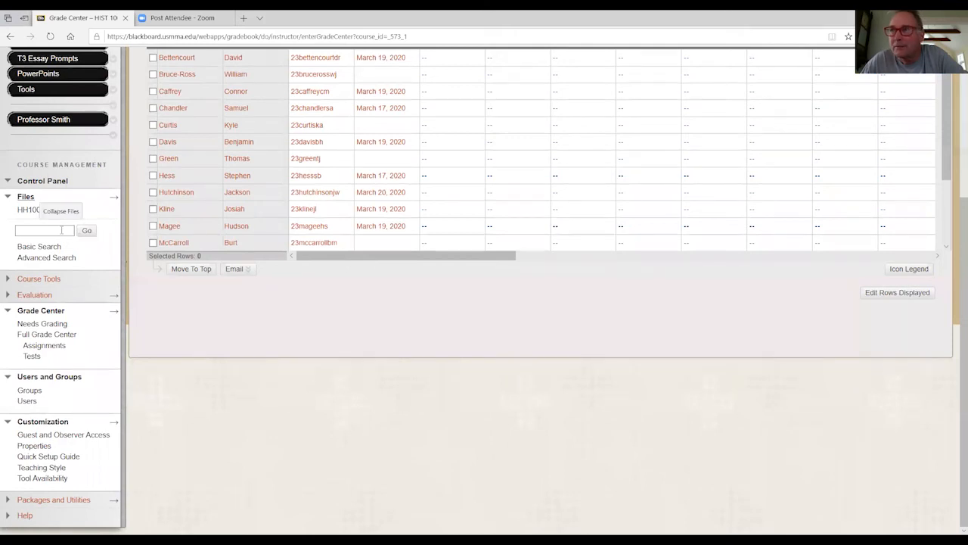
{"action": "left_click", "coordinate": [33, 470]}
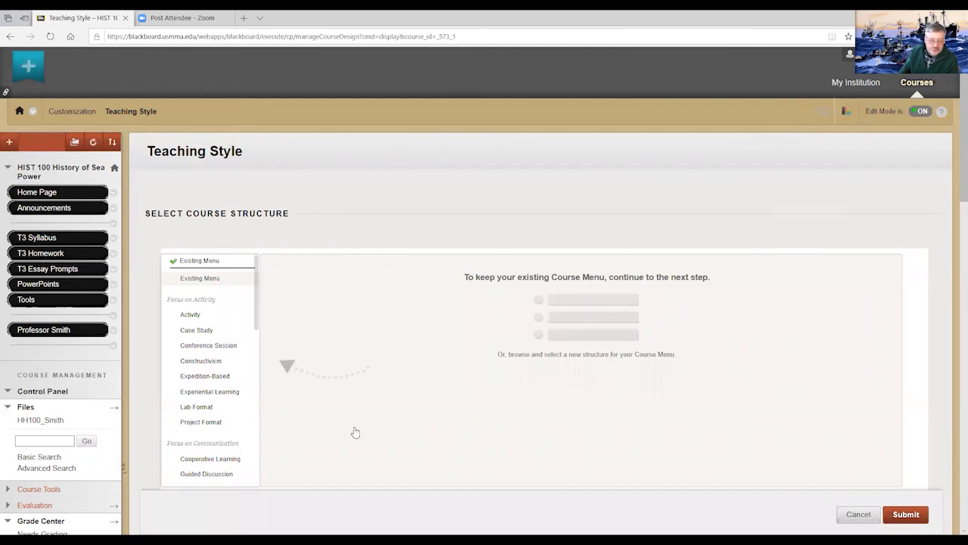
{"action": "scroll", "coordinate": [356, 432], "scroll_direction": "down", "scroll_amount": 5}
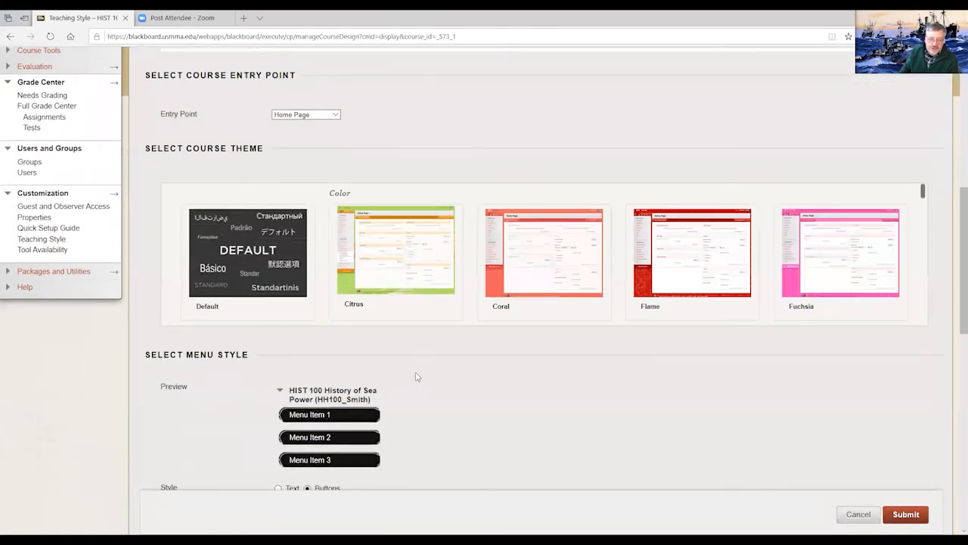
{"action": "scroll", "coordinate": [415, 376], "scroll_direction": "down", "scroll_amount": 1}
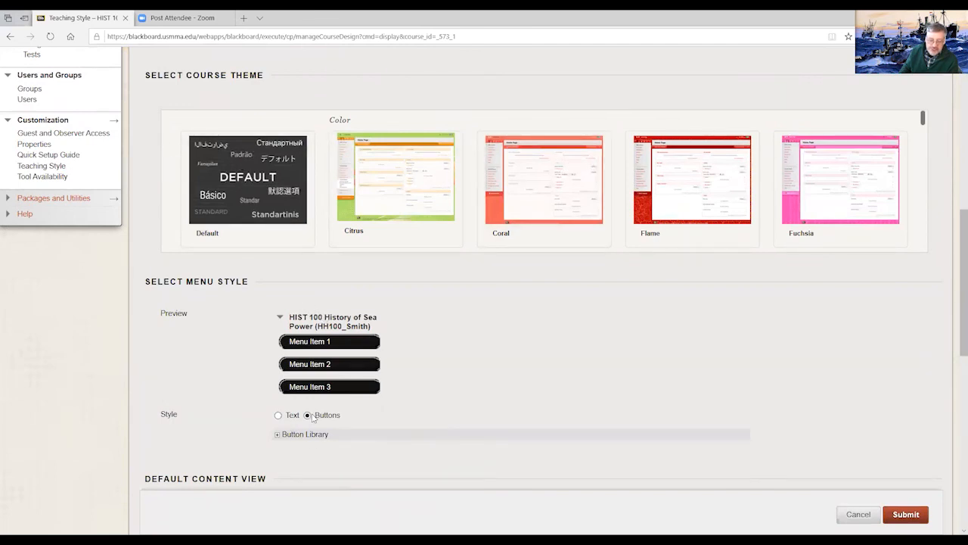
- Expand the Button Library under the menu style and browse the available button colors
{"action": "left_click", "coordinate": [277, 436]}
{"action": "scroll", "coordinate": [664, 384], "scroll_direction": "down", "scroll_amount": 10}
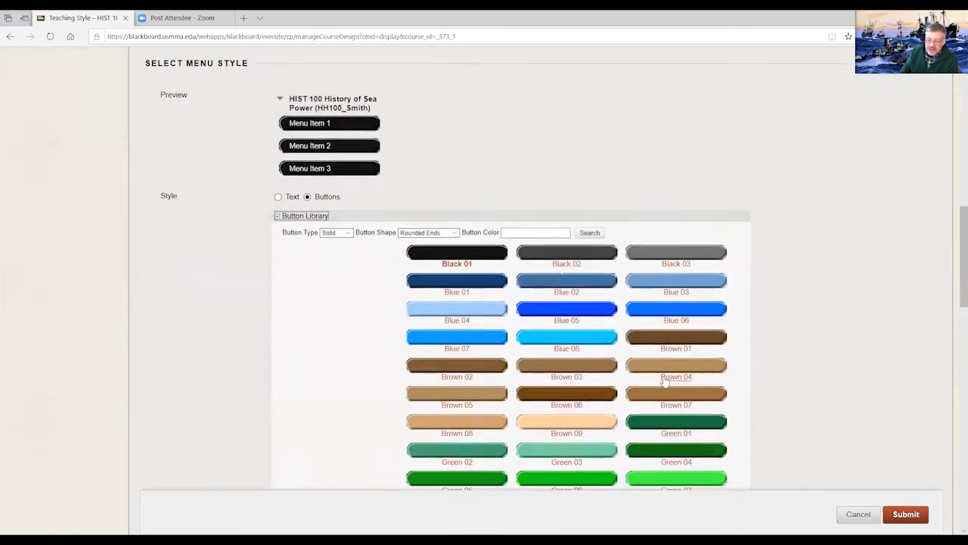
{"action": "scroll", "coordinate": [664, 381], "scroll_direction": "down", "scroll_amount": 2}
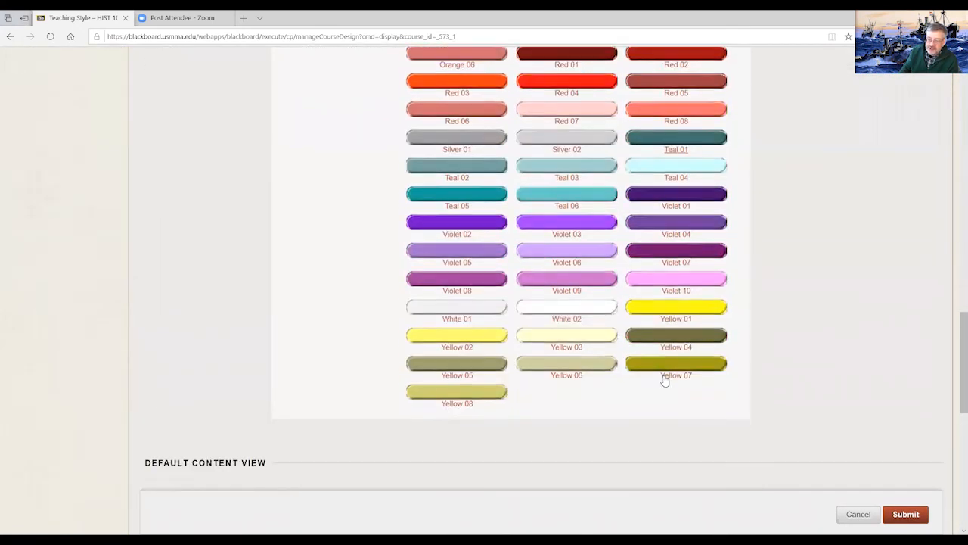
{"action": "scroll", "coordinate": [665, 381], "scroll_direction": "up", "scroll_amount": 12}
{"action": "scroll", "coordinate": [664, 380], "scroll_direction": "up", "scroll_amount": 3}
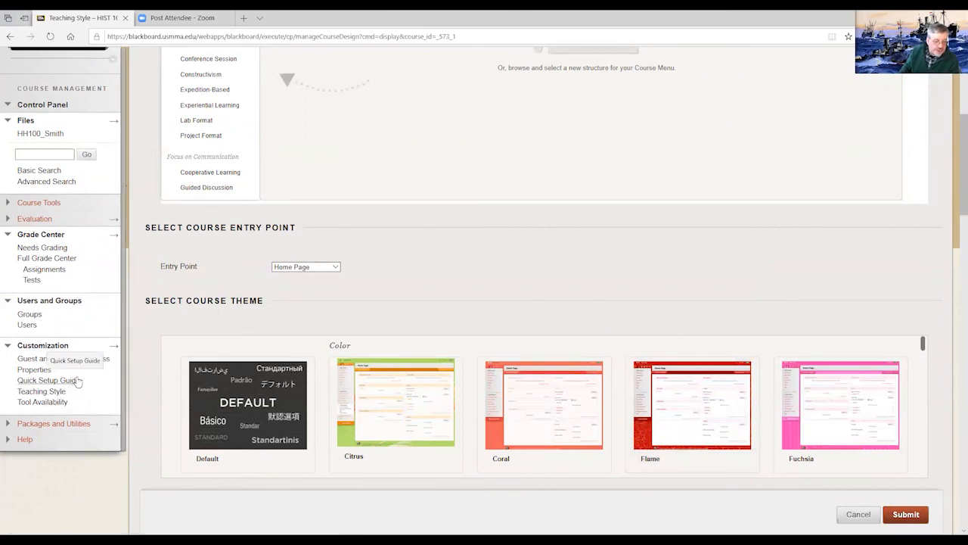
- Check which course pages can serve as the Entry Point, keeping Home Page selected
{"action": "scroll", "coordinate": [78, 381], "scroll_direction": "down", "scroll_amount": 2}
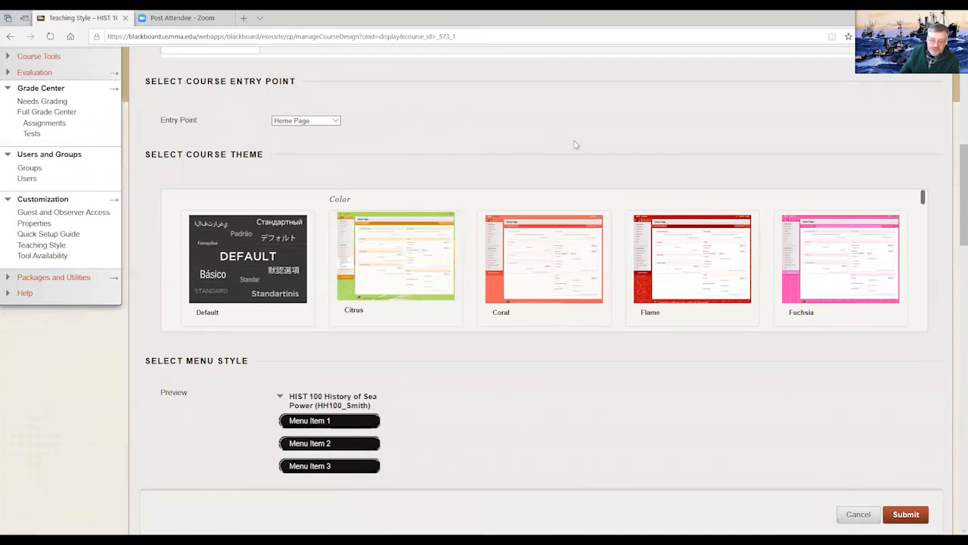
{"action": "scroll", "coordinate": [575, 143], "scroll_direction": "up", "scroll_amount": 6}
{"action": "scroll", "coordinate": [652, 317], "scroll_direction": "down", "scroll_amount": 3}
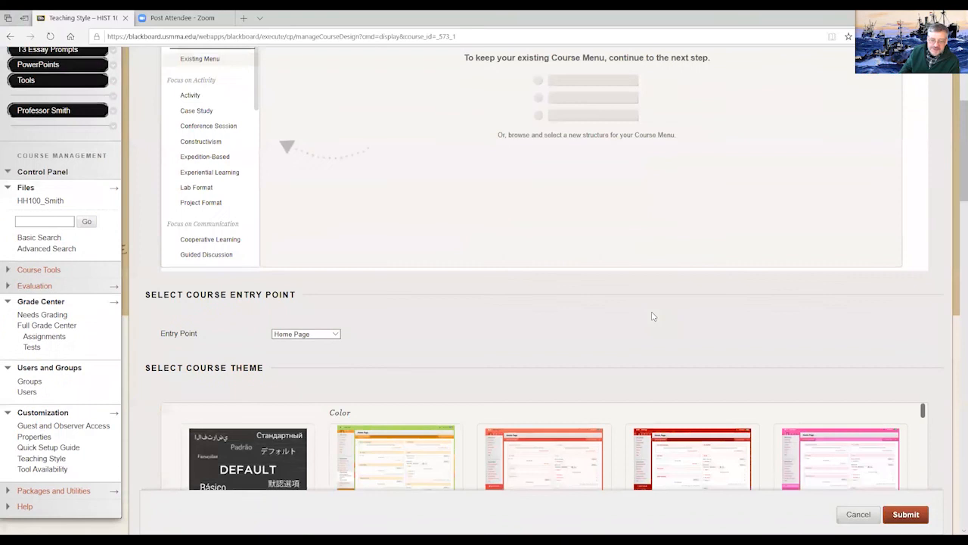
{"action": "scroll", "coordinate": [654, 314], "scroll_direction": "down", "scroll_amount": 2}
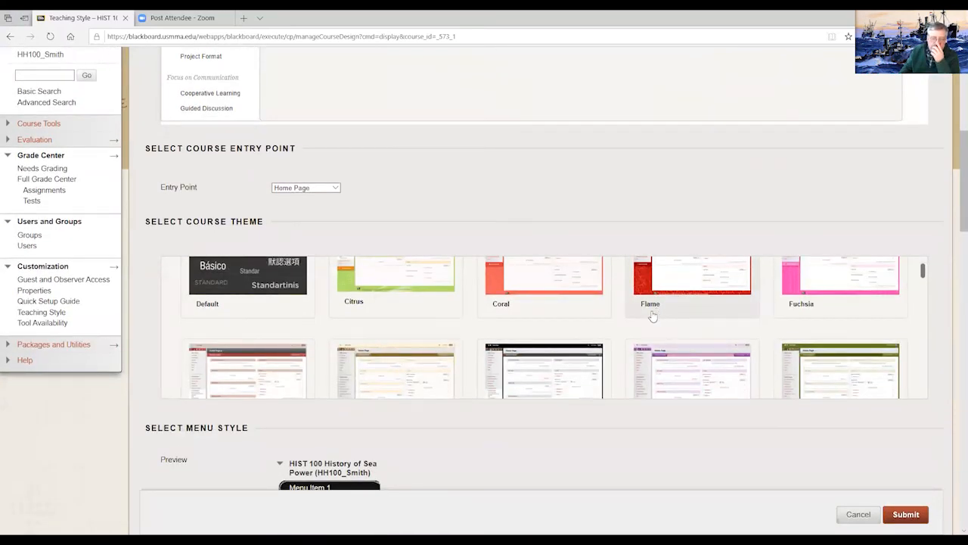
{"action": "left_click", "coordinate": [335, 188]}
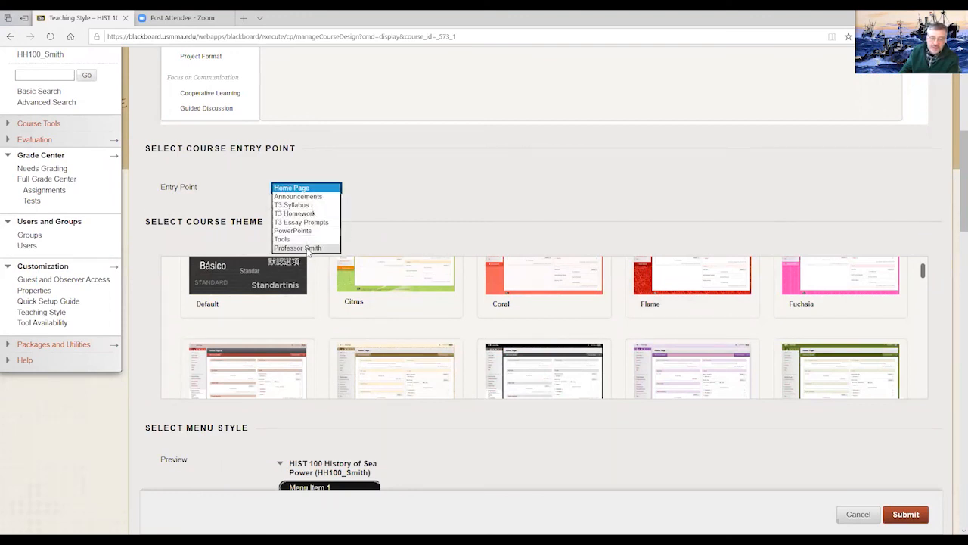
{"action": "left_click", "coordinate": [491, 188]}
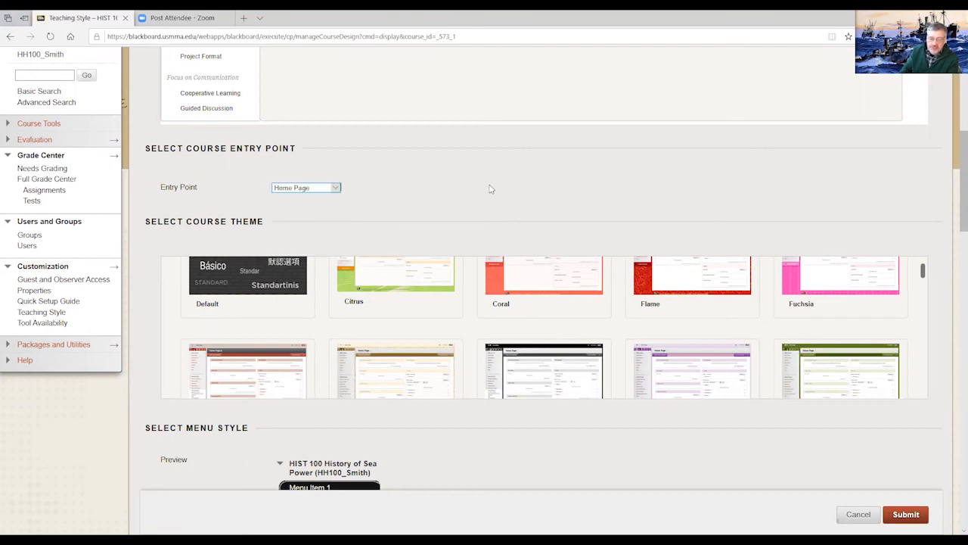
- Browse the available course themes and the solid, rounded-end menu buttons in the Button Library
{"action": "scroll", "coordinate": [655, 268], "scroll_direction": "down", "scroll_amount": 1}
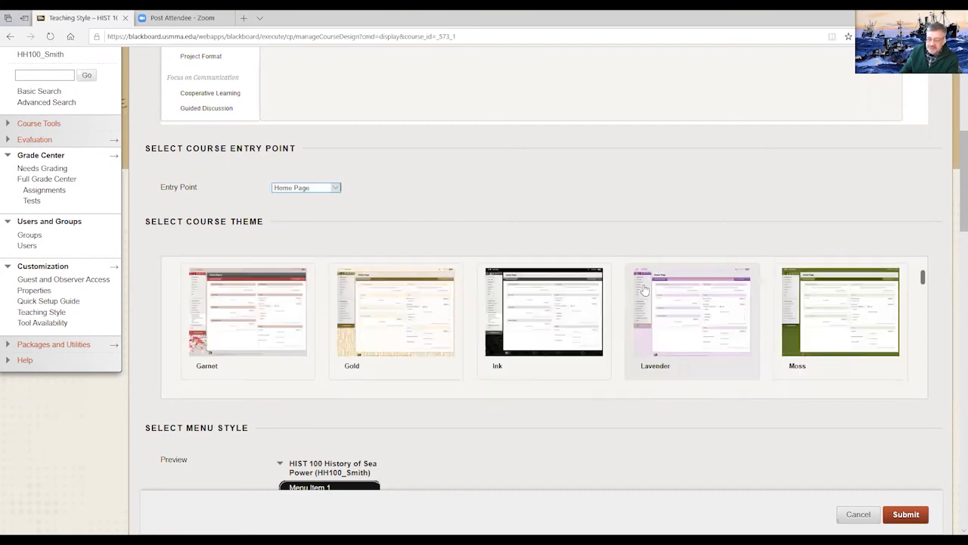
{"action": "scroll", "coordinate": [643, 292], "scroll_direction": "down", "scroll_amount": 2}
{"action": "scroll", "coordinate": [641, 291], "scroll_direction": "down", "scroll_amount": 3}
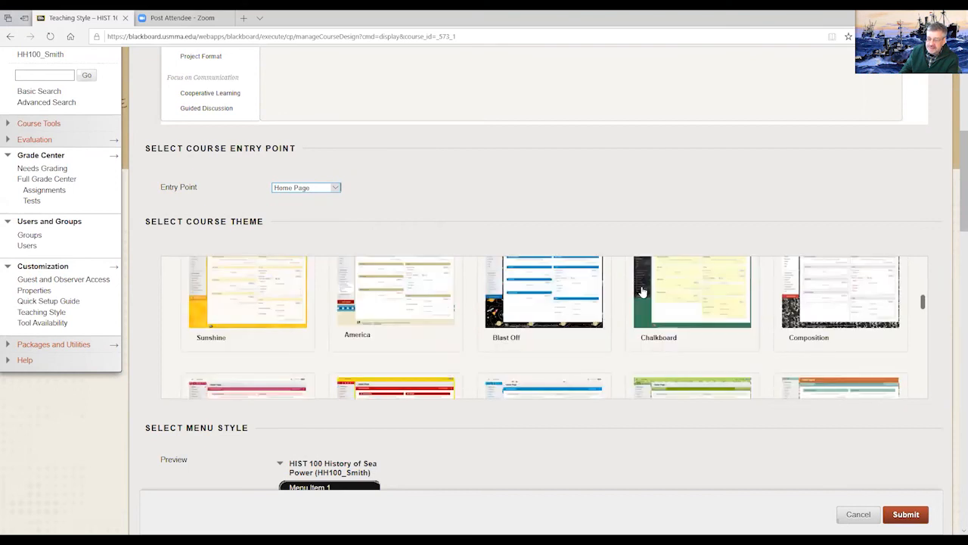
{"action": "scroll", "coordinate": [954, 220], "scroll_direction": "down", "scroll_amount": 4}
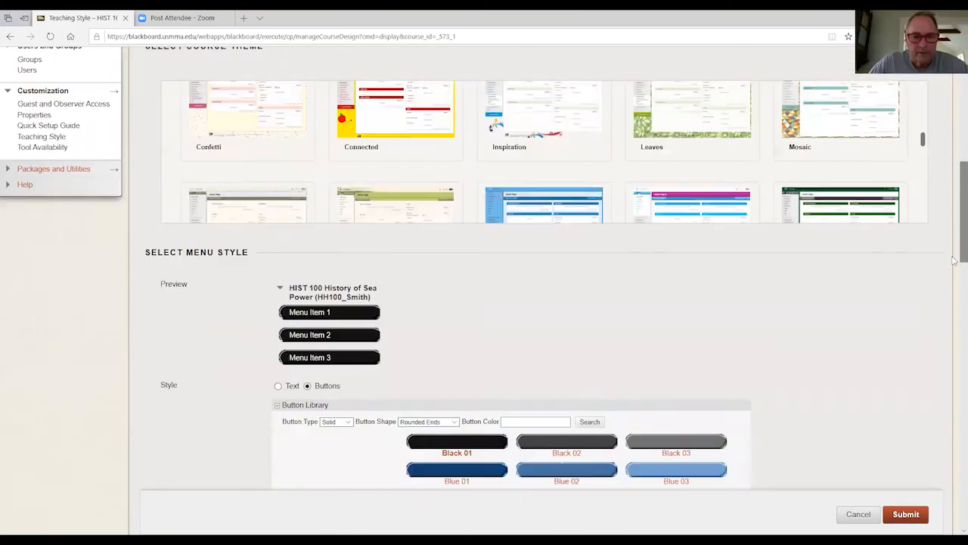
{"action": "scroll", "coordinate": [431, 336], "scroll_direction": "down", "scroll_amount": 1}
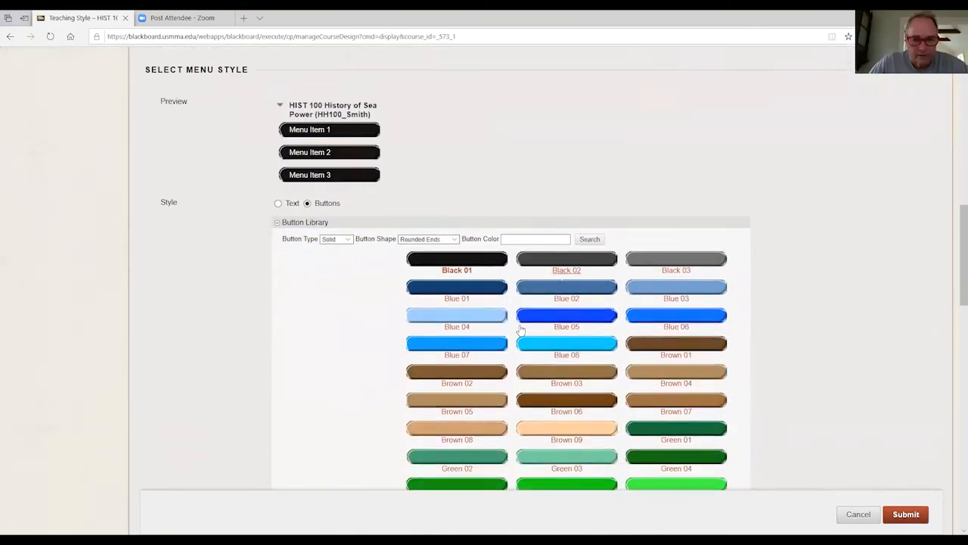
{"action": "scroll", "coordinate": [540, 310], "scroll_direction": "down", "scroll_amount": 10}
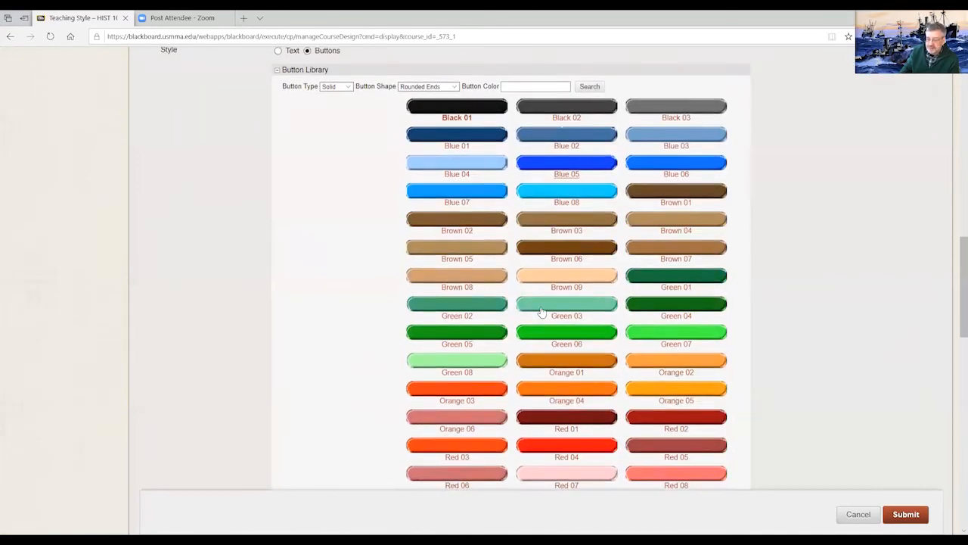
- Review the default content view and the course banner options, and cancel the Teaching Style changes
{"action": "scroll", "coordinate": [542, 312], "scroll_direction": "down", "scroll_amount": 3}
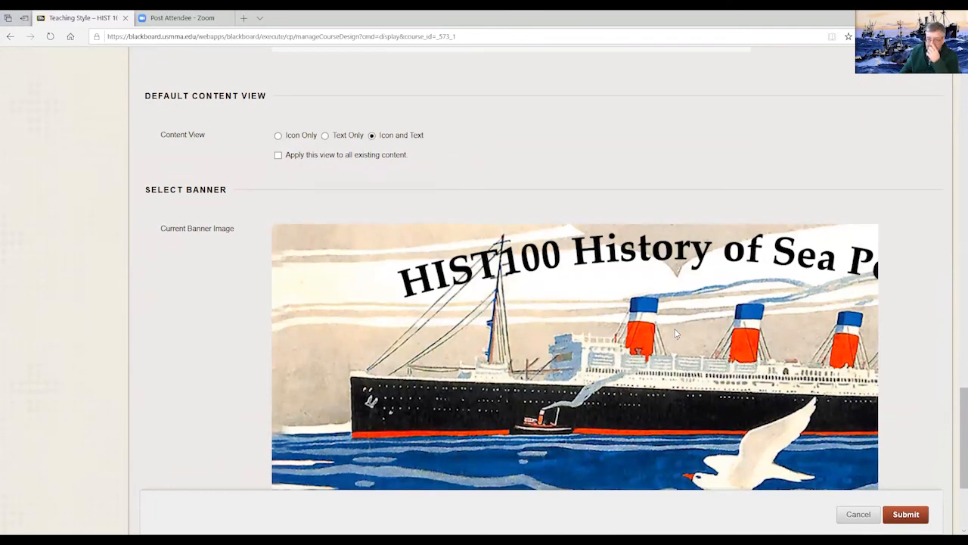
{"action": "scroll", "coordinate": [677, 333], "scroll_direction": "down", "scroll_amount": 1}
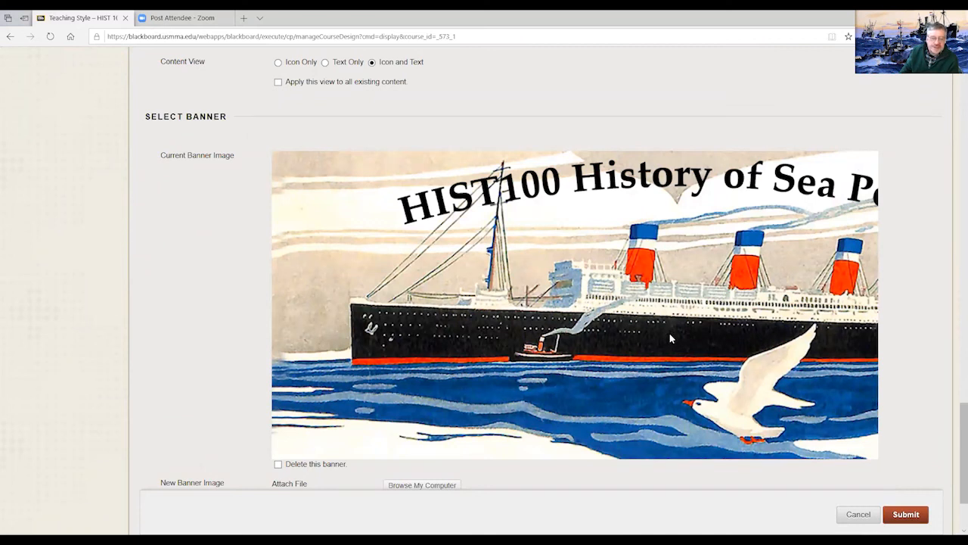
{"action": "scroll", "coordinate": [668, 338], "scroll_direction": "down", "scroll_amount": 1}
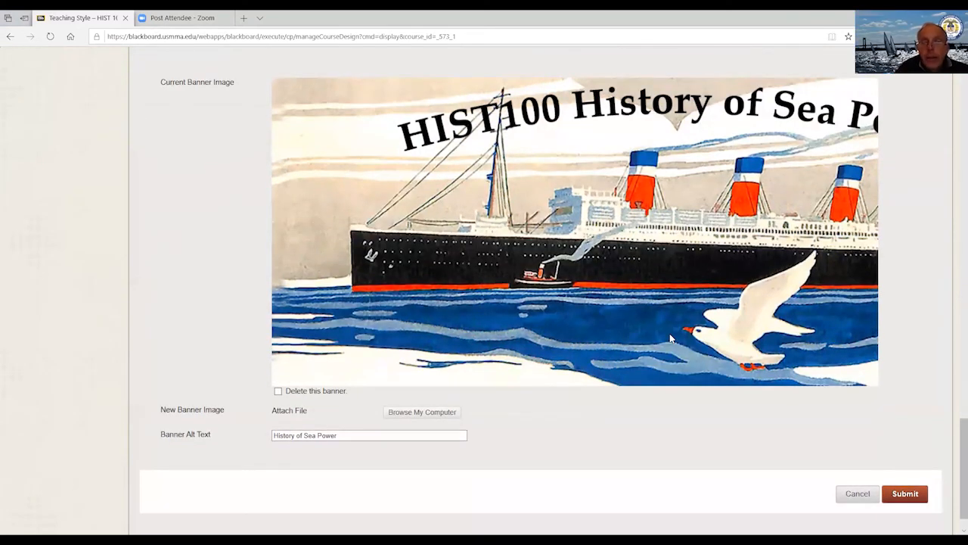
{"action": "scroll", "coordinate": [670, 338], "scroll_direction": "down", "scroll_amount": 1}
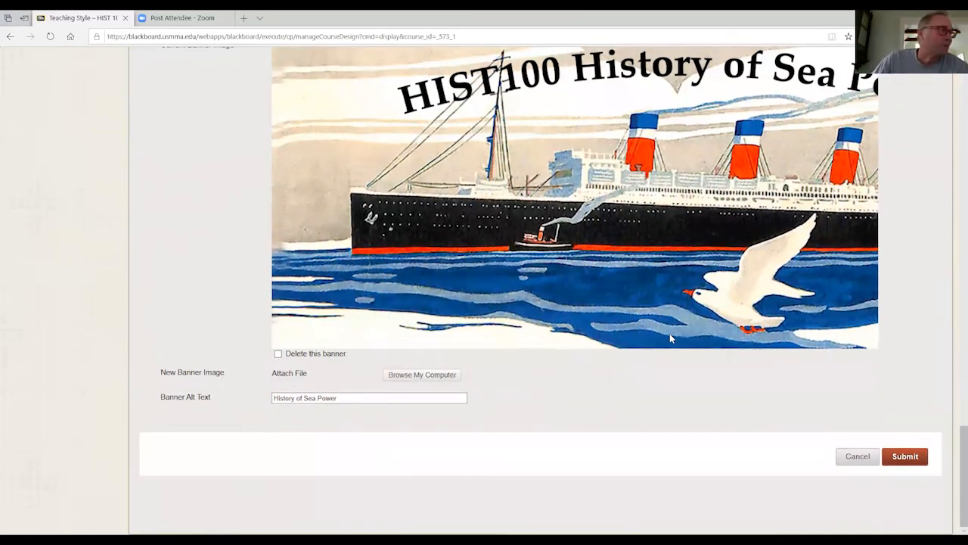
{"action": "left_click", "coordinate": [858, 457]}
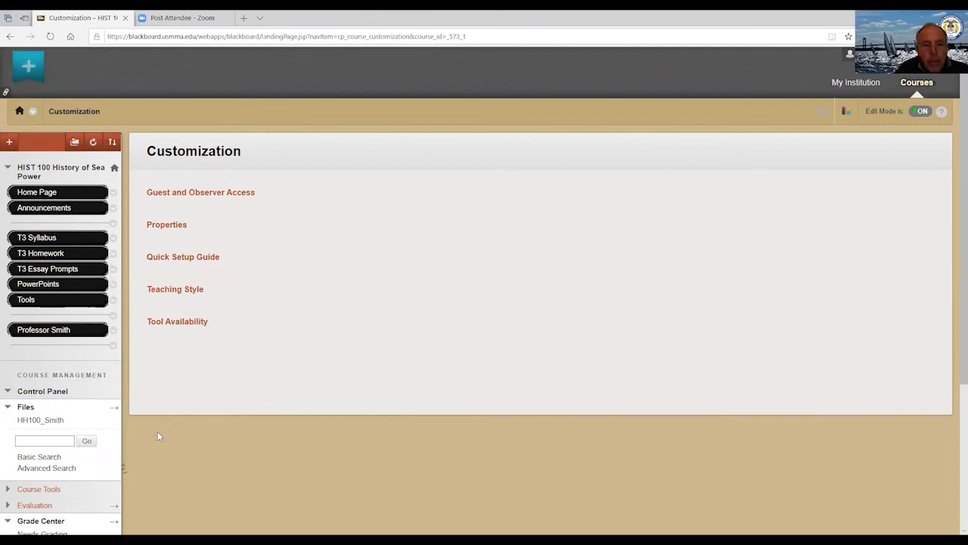
{"action": "scroll", "coordinate": [157, 432], "scroll_direction": "down", "scroll_amount": 3}
{"action": "scroll", "coordinate": [157, 427], "scroll_direction": "up", "scroll_amount": 2}
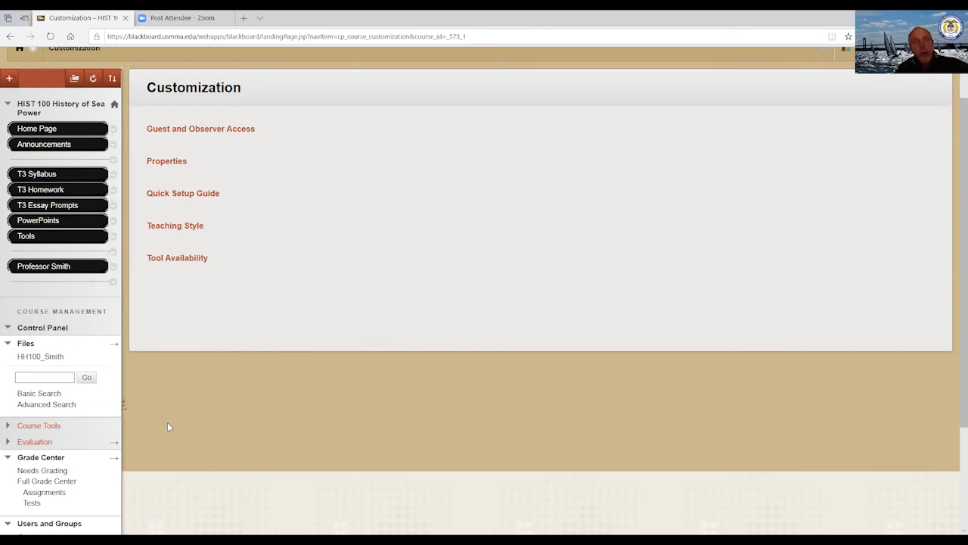
{"action": "scroll", "coordinate": [503, 252], "scroll_direction": "up", "scroll_amount": 1}
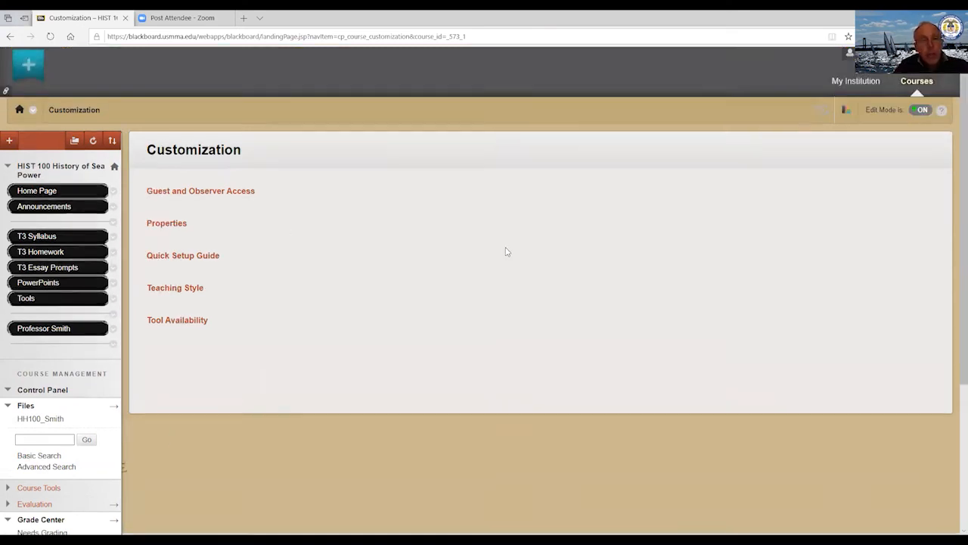